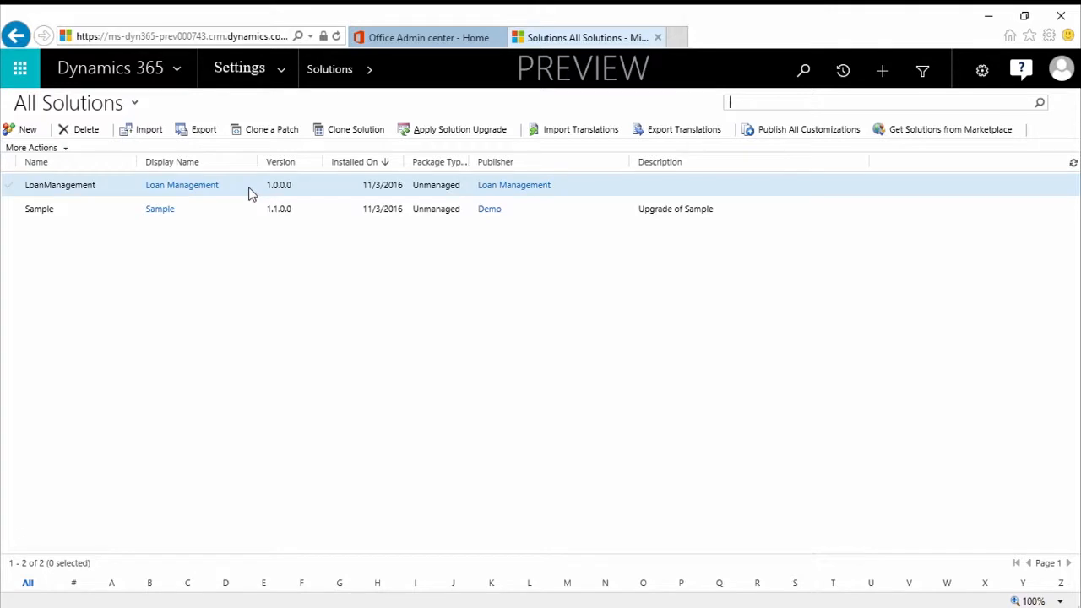
Open the Loan Management solution and start a new entity in it
double_click(249, 194)
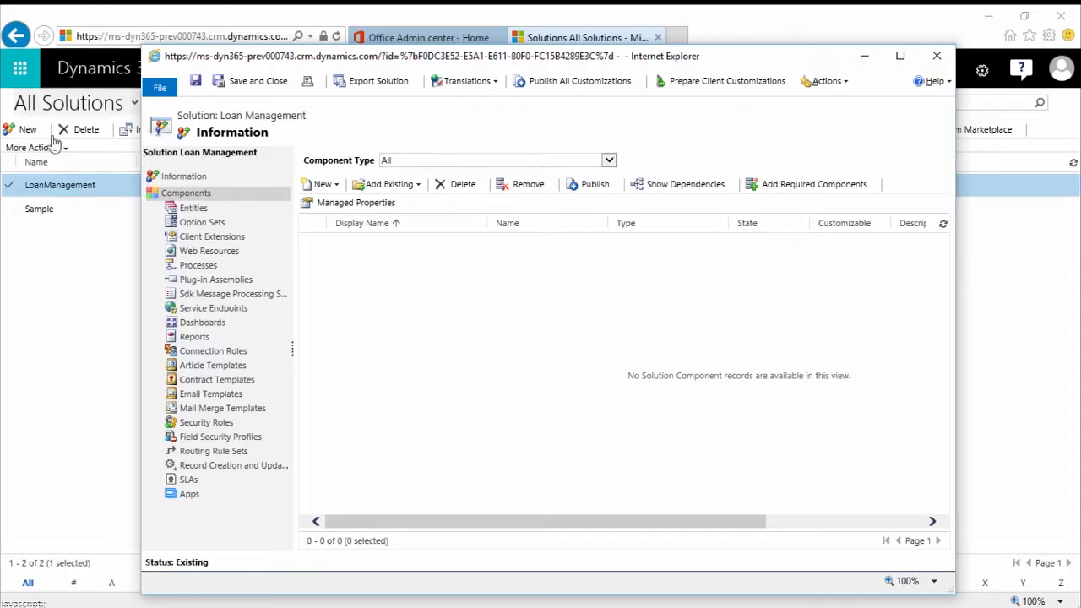
click(186, 177)
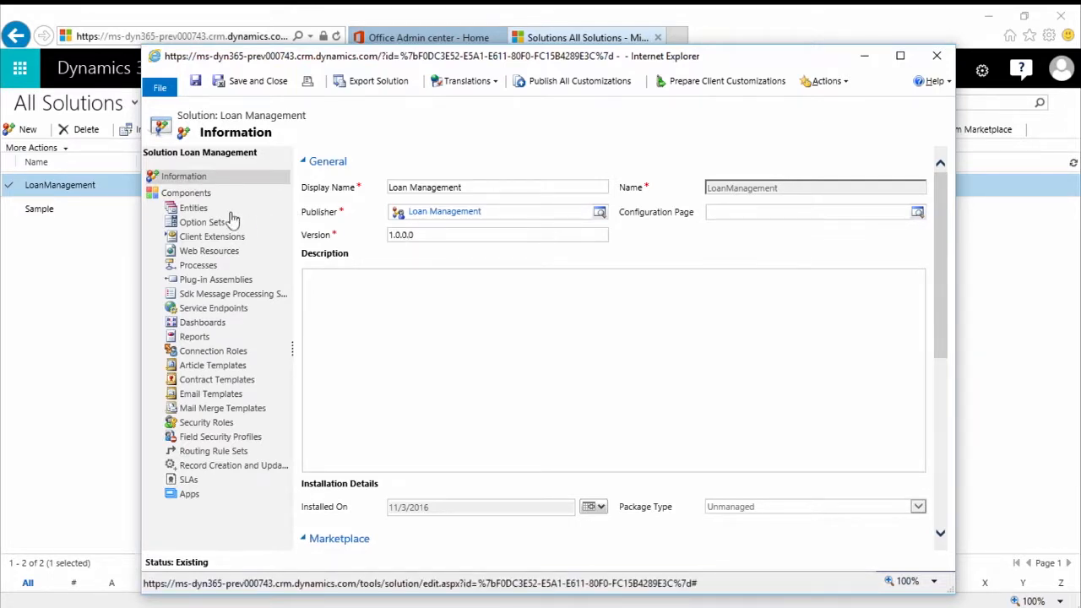
click(206, 212)
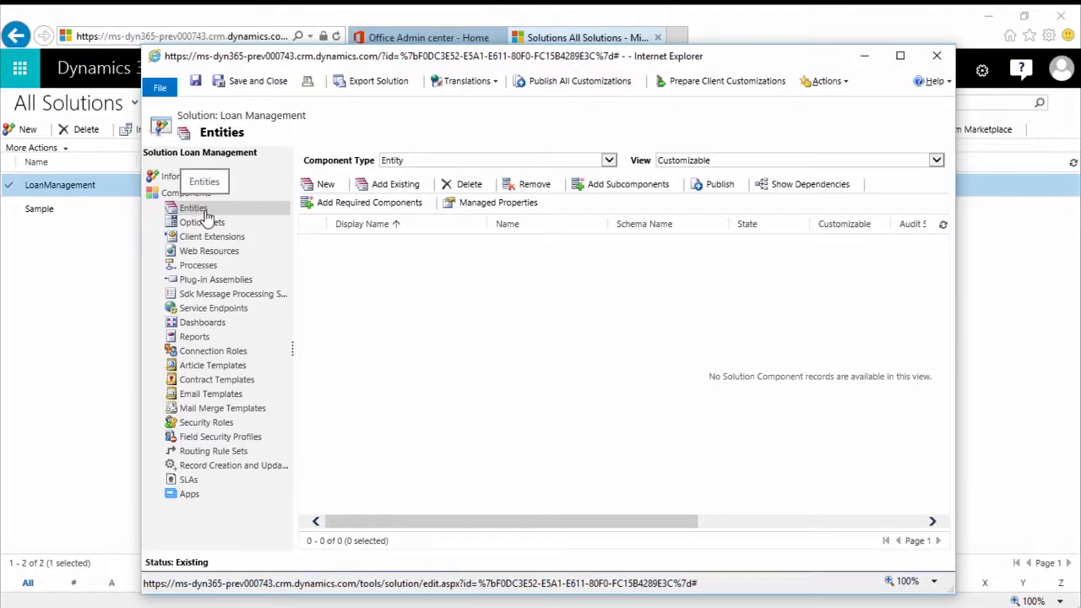
click(322, 186)
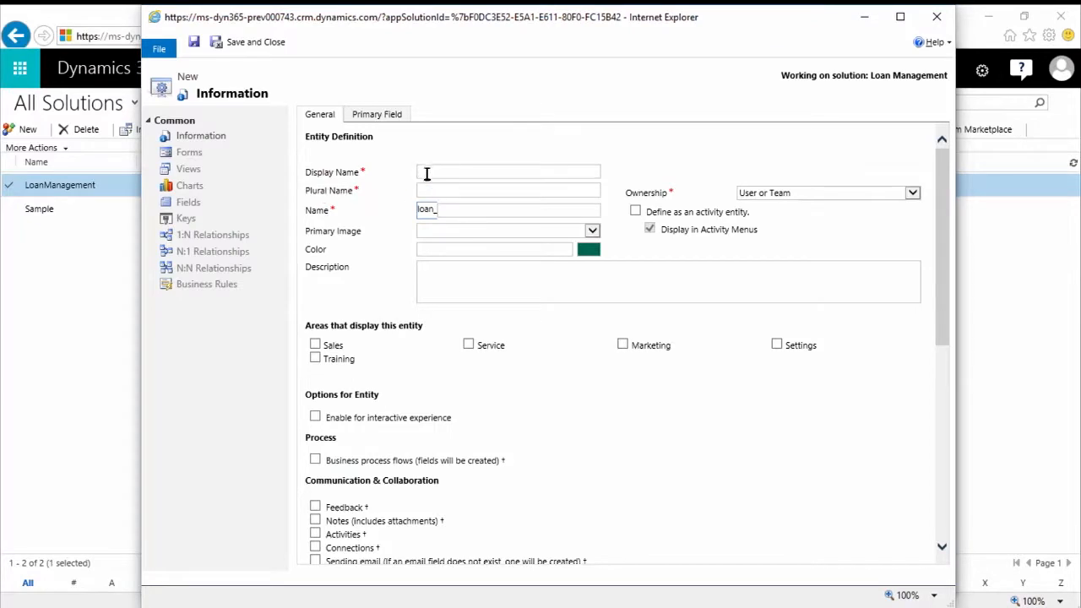
Give the entity the display name Loan Application and the plural name Loan Applications
click(427, 172)
text(Loan Application)
key(Tab)
text(Loan A)
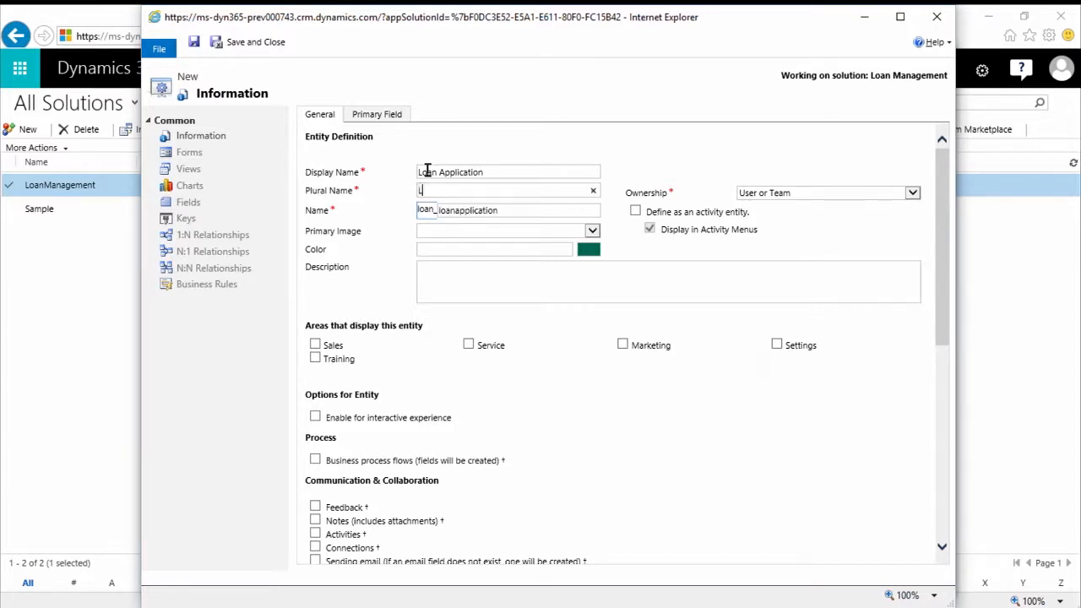
text(pplications)
key(Tab)
key(Tab)
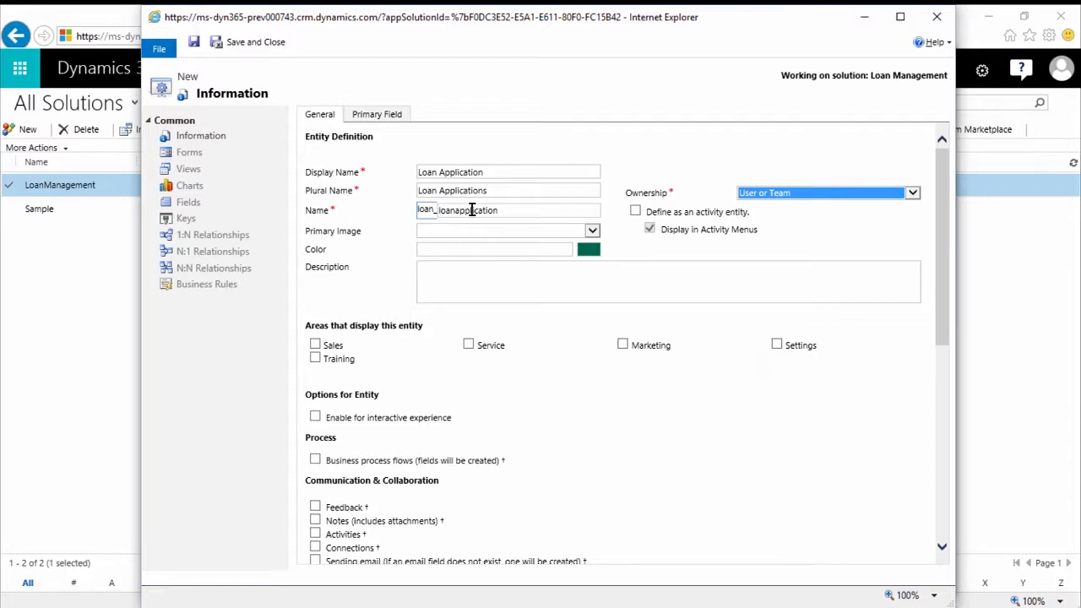
Switch the entity's ownership to Organization and back to User or Team, and check the primary image choices
click(796, 195)
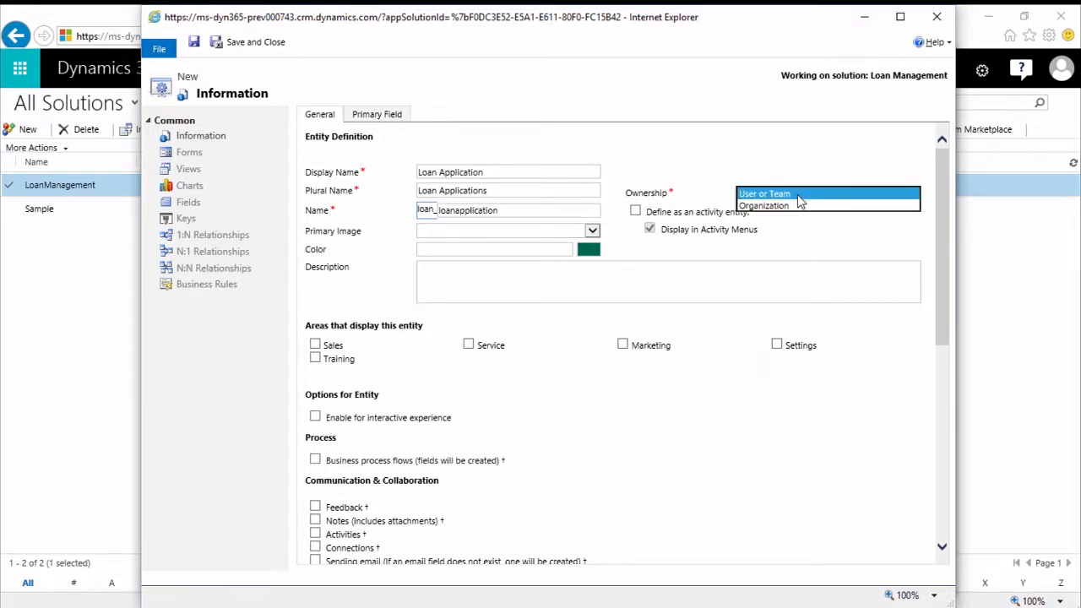
click(791, 204)
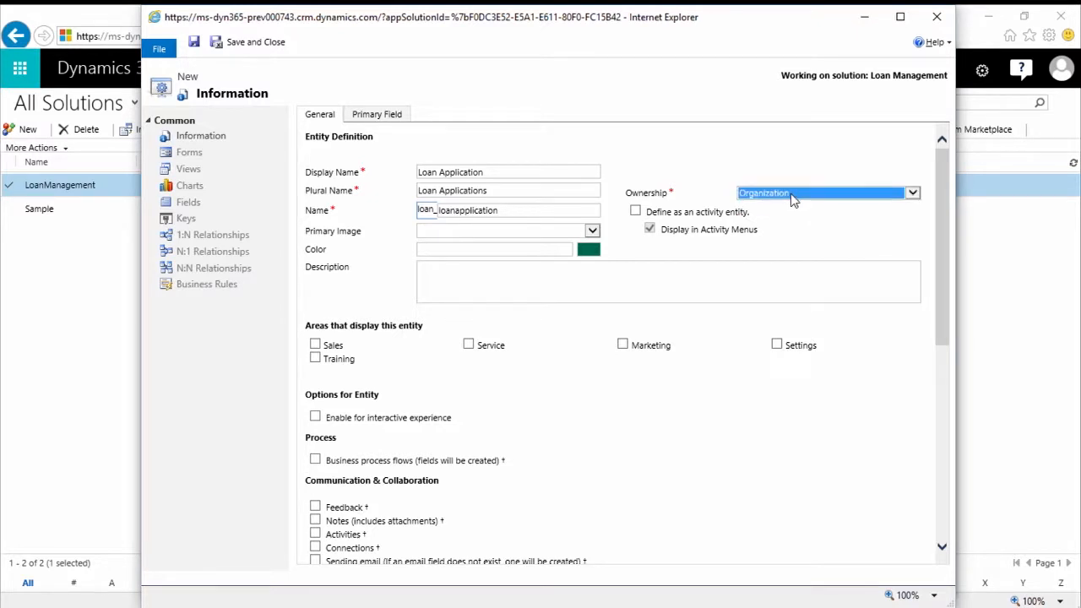
click(793, 199)
click(786, 179)
click(593, 230)
click(477, 243)
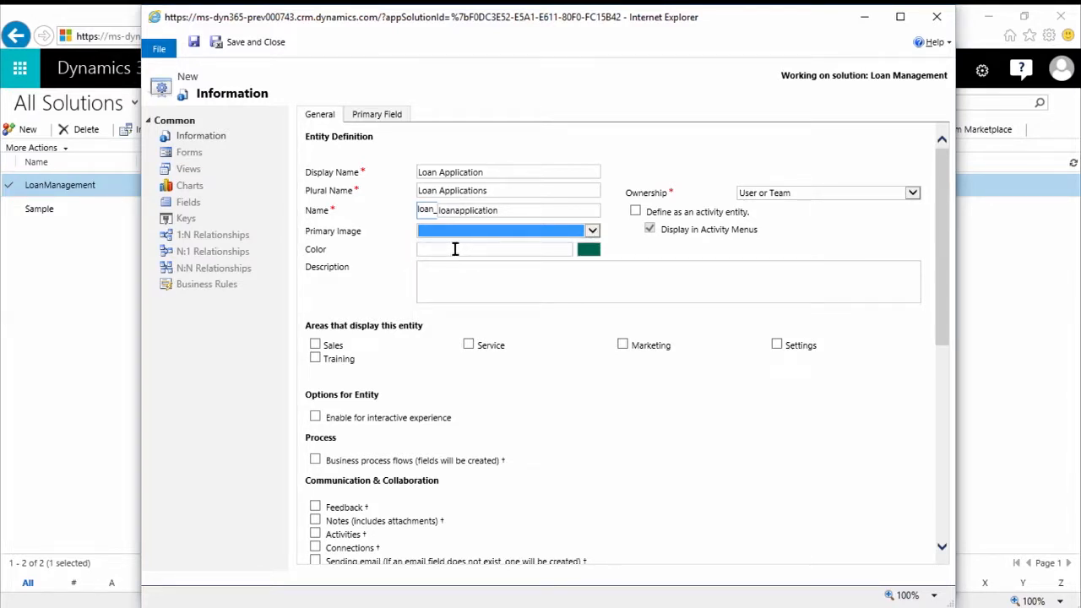
Display the Loan Application entity in the Sales and Service areas
scroll(464, 249, down, 2)
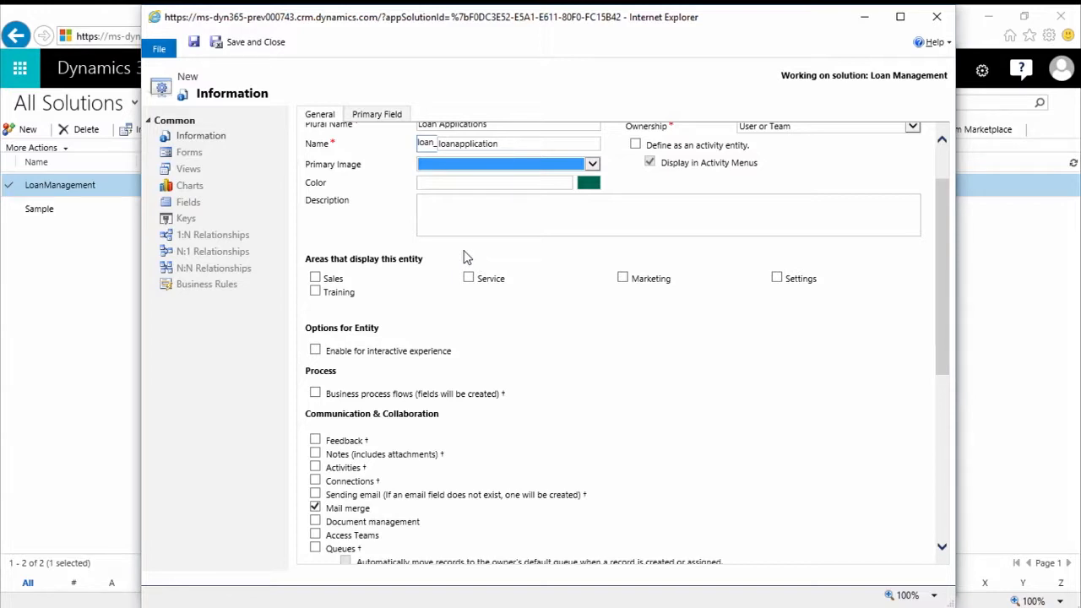
click(314, 280)
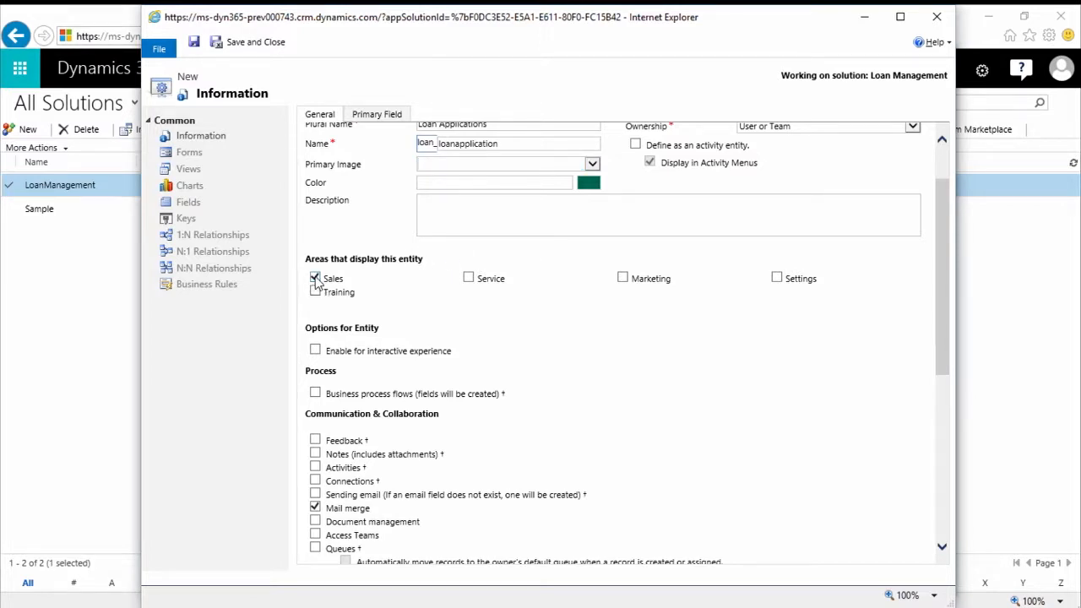
click(468, 280)
Enable notes with attachments, activities and connections for the Loan Application entity
scroll(353, 374, down, 1)
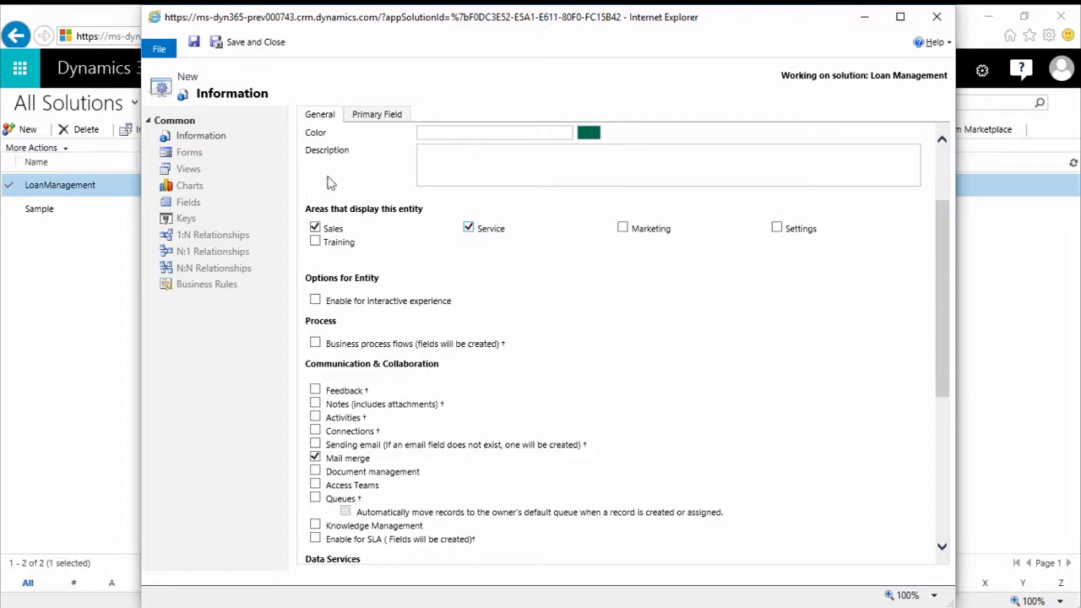
scroll(650, 325, up, 3)
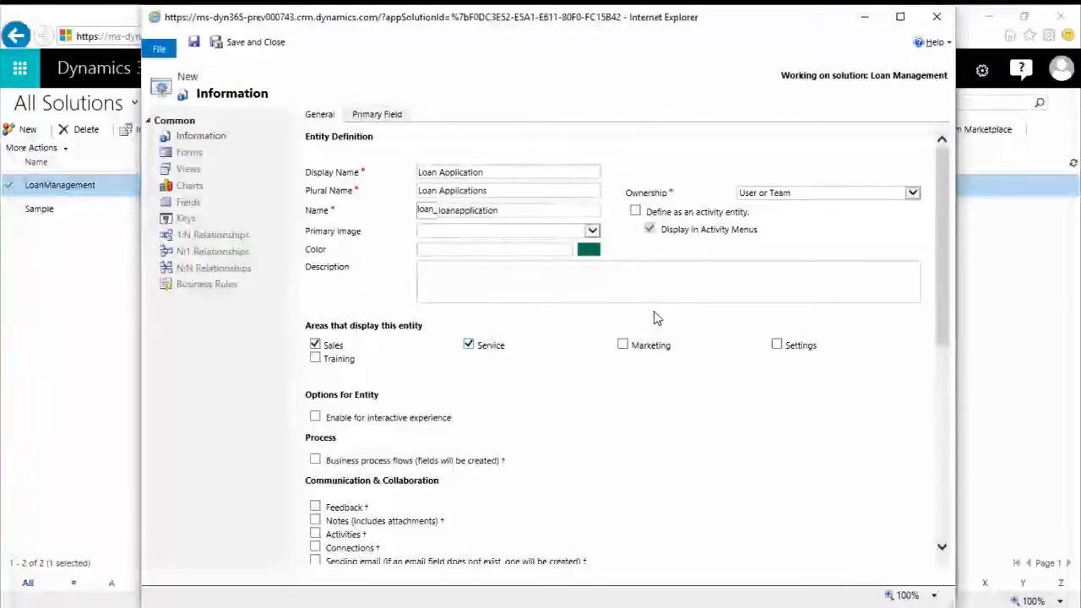
scroll(655, 320, down, 2)
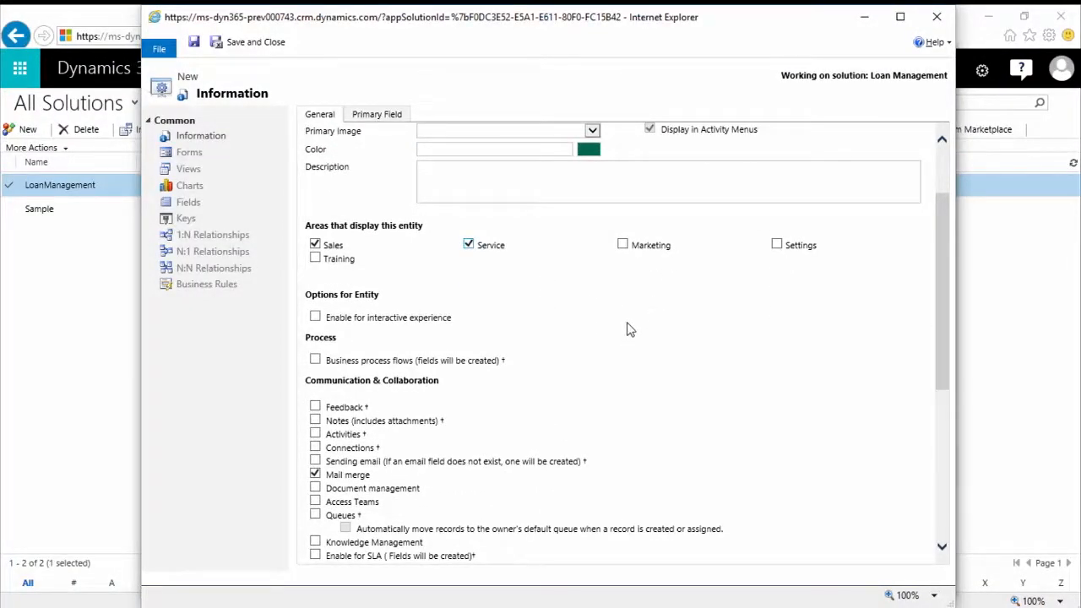
scroll(630, 329, up, 2)
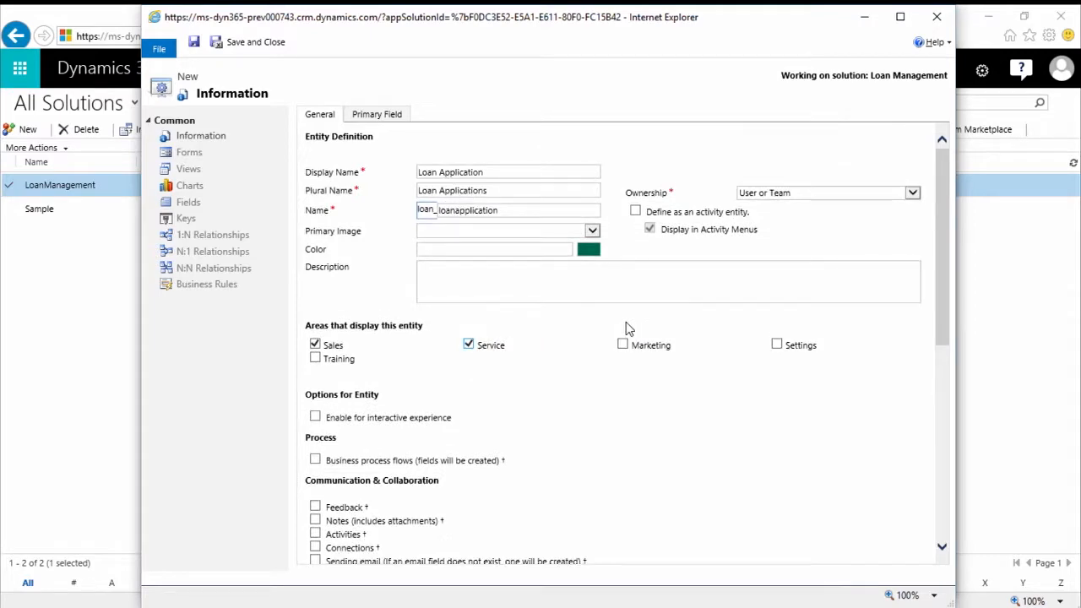
scroll(629, 330, down, 2)
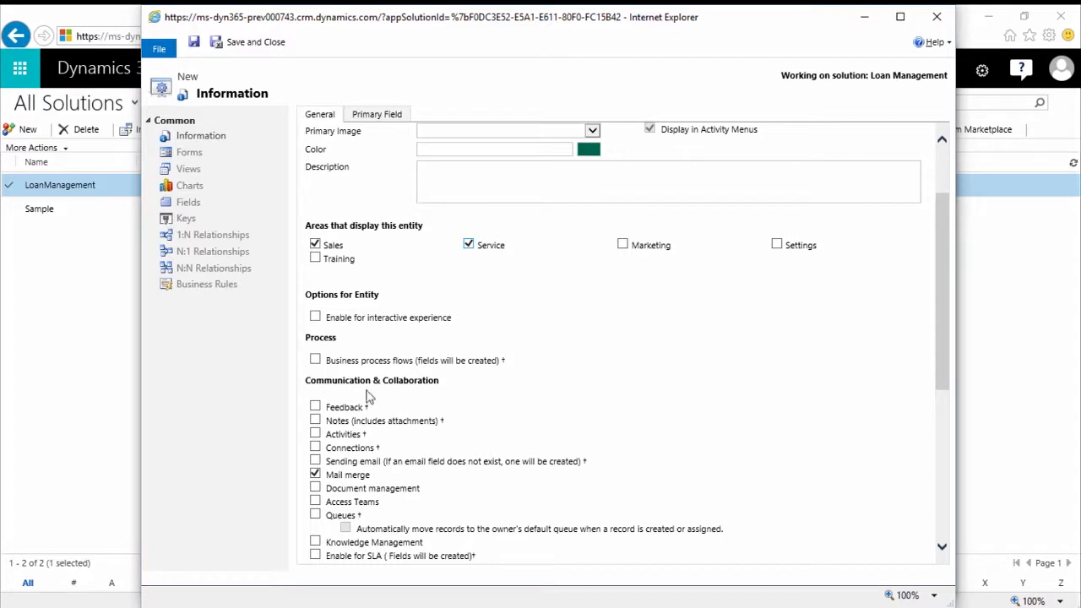
click(316, 421)
click(314, 434)
click(315, 448)
Review the entity's remaining options and the primary field's data type, format and maximum length
scroll(353, 442, down, 3)
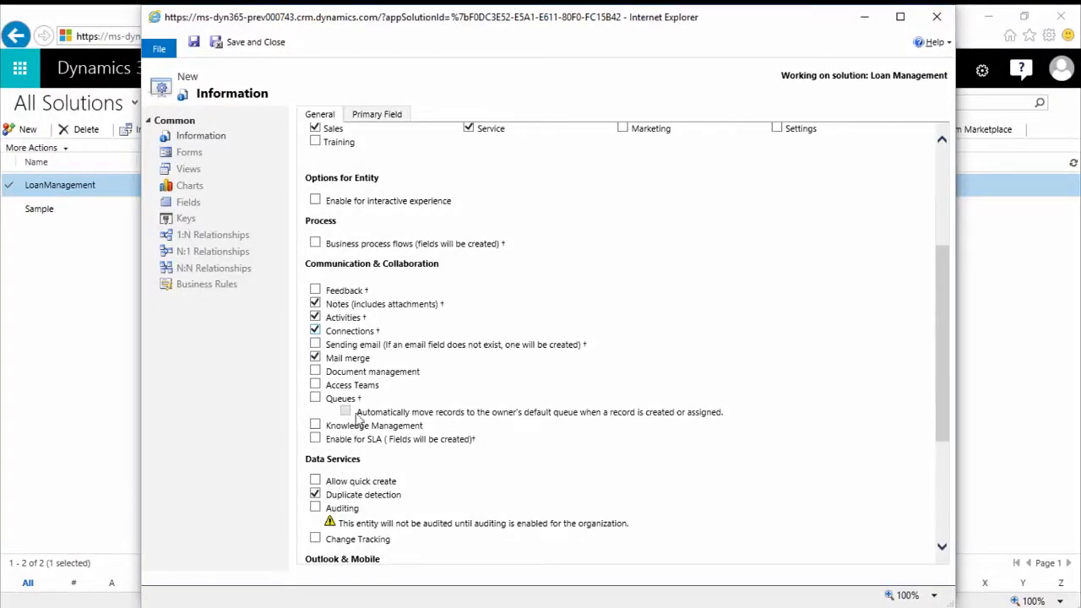
scroll(355, 422, down, 2)
scroll(354, 424, down, 2)
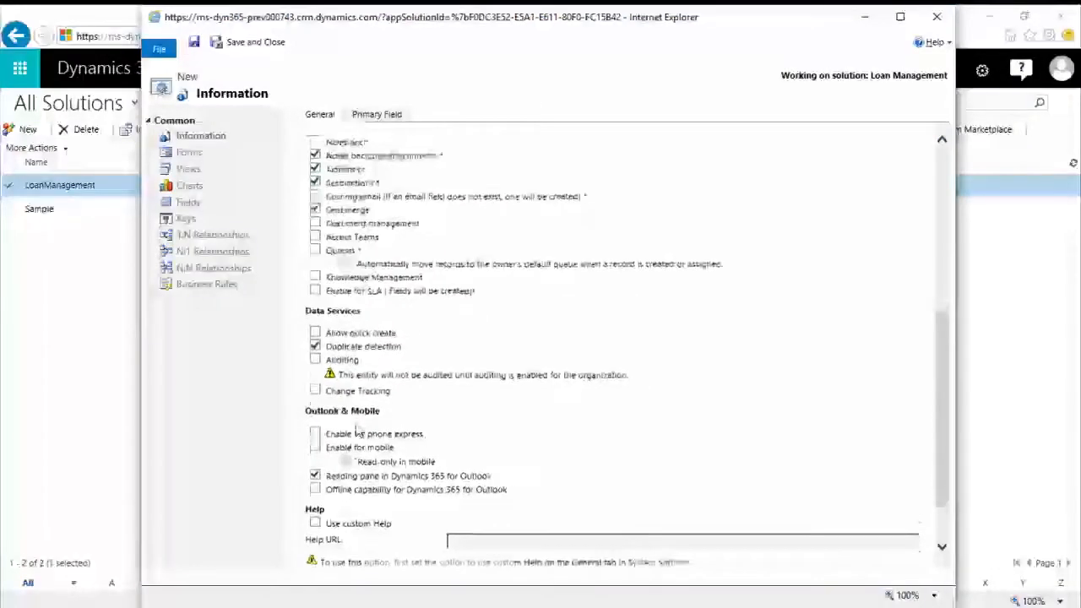
scroll(359, 430, up, 6)
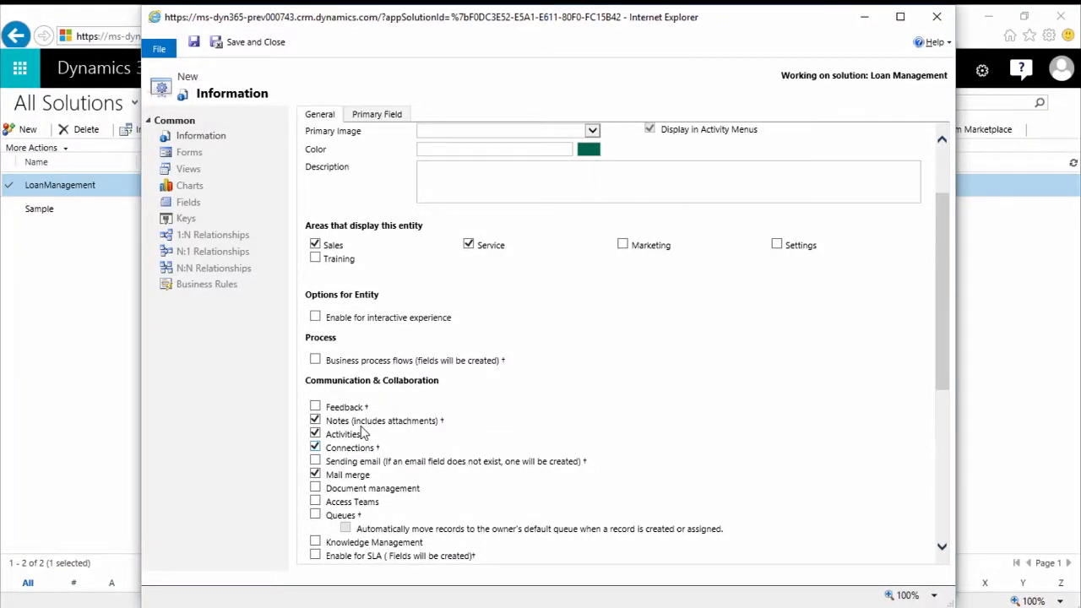
scroll(422, 291, up, 2)
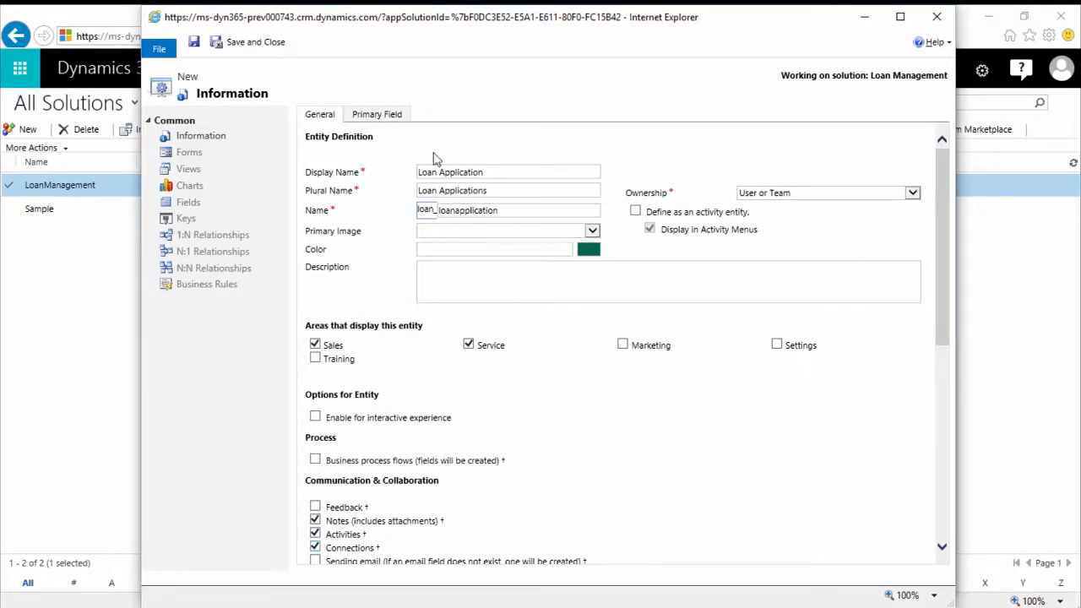
click(377, 120)
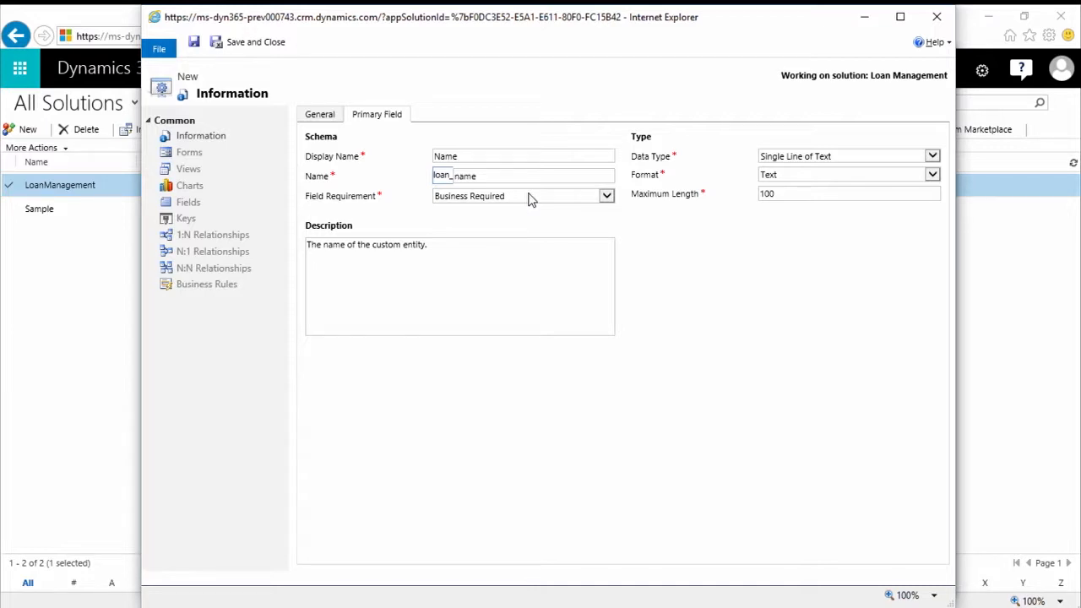
click(934, 160)
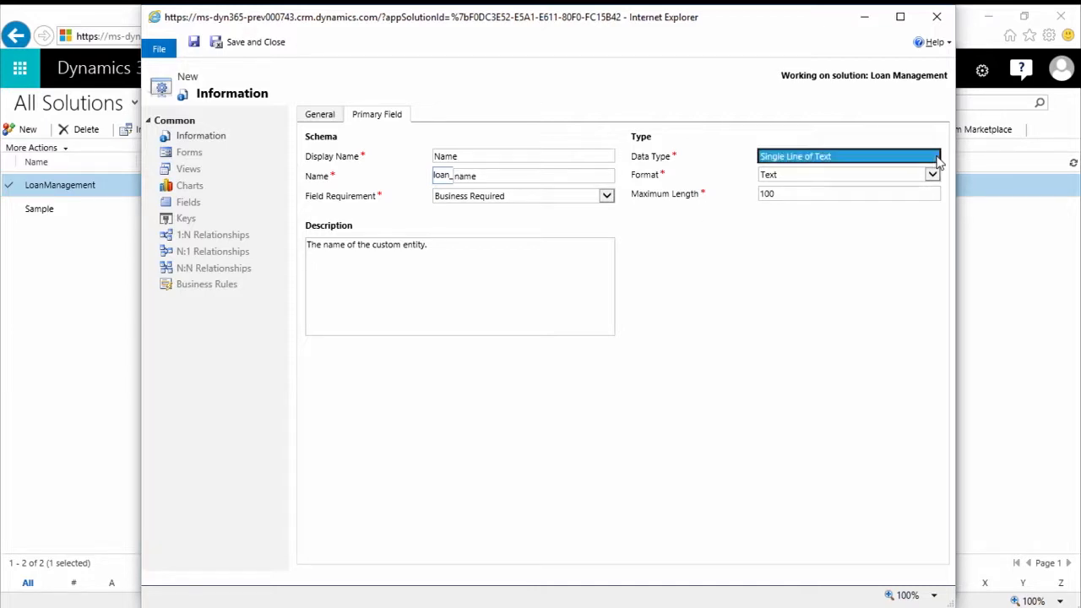
click(819, 176)
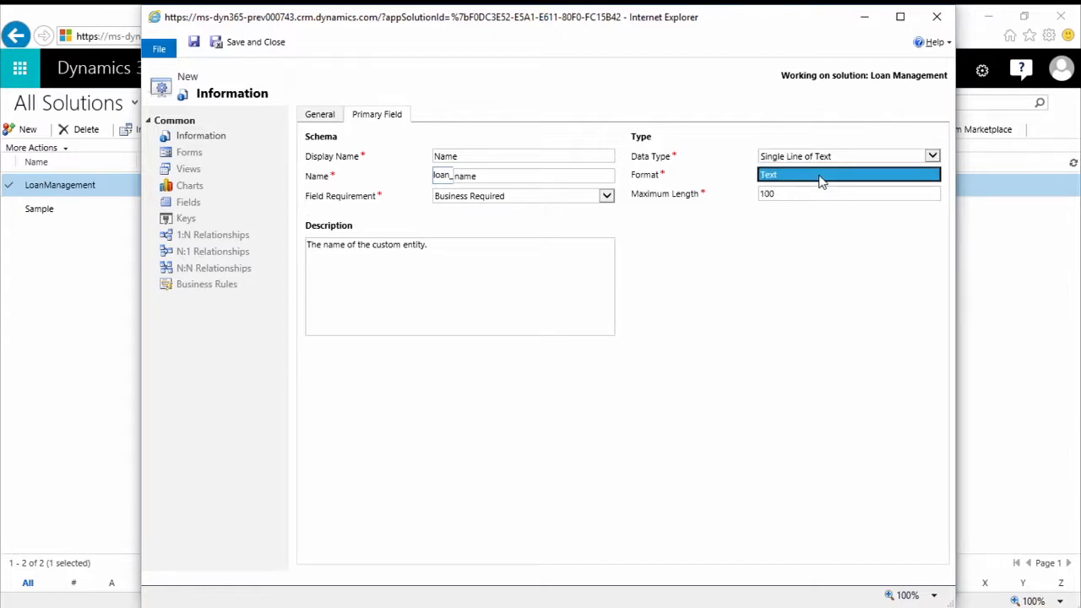
click(803, 193)
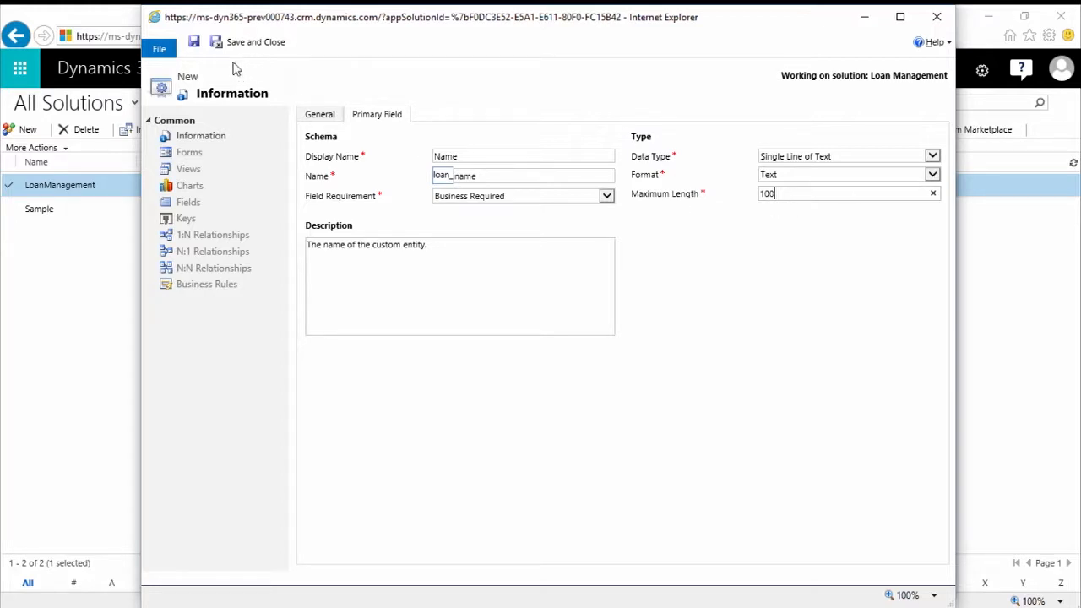
Save the Loan Application entity and apply its managed properties with every option kept at True
click(194, 44)
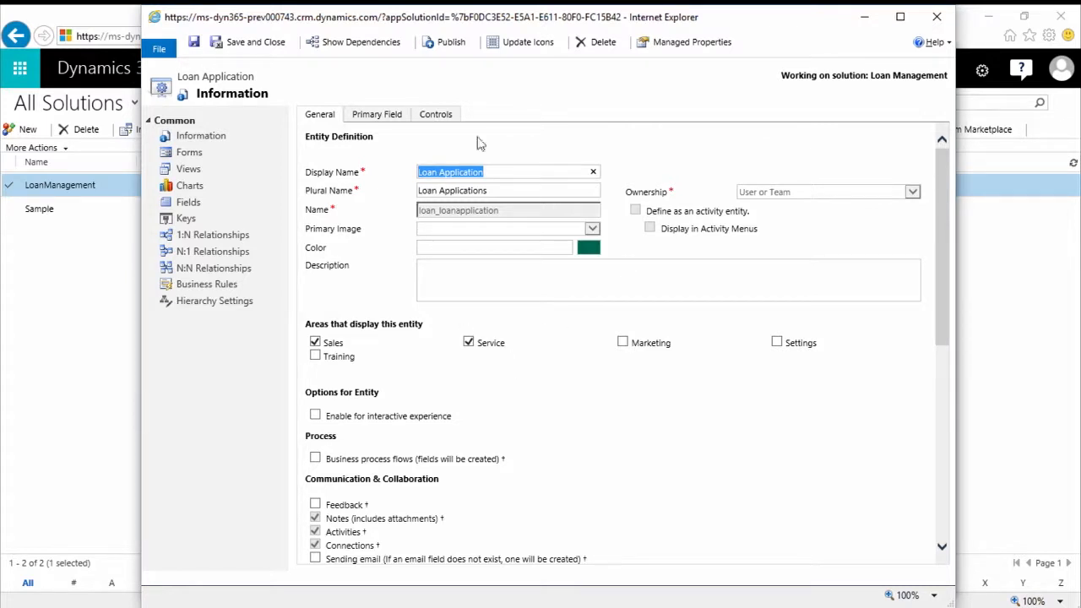
click(722, 49)
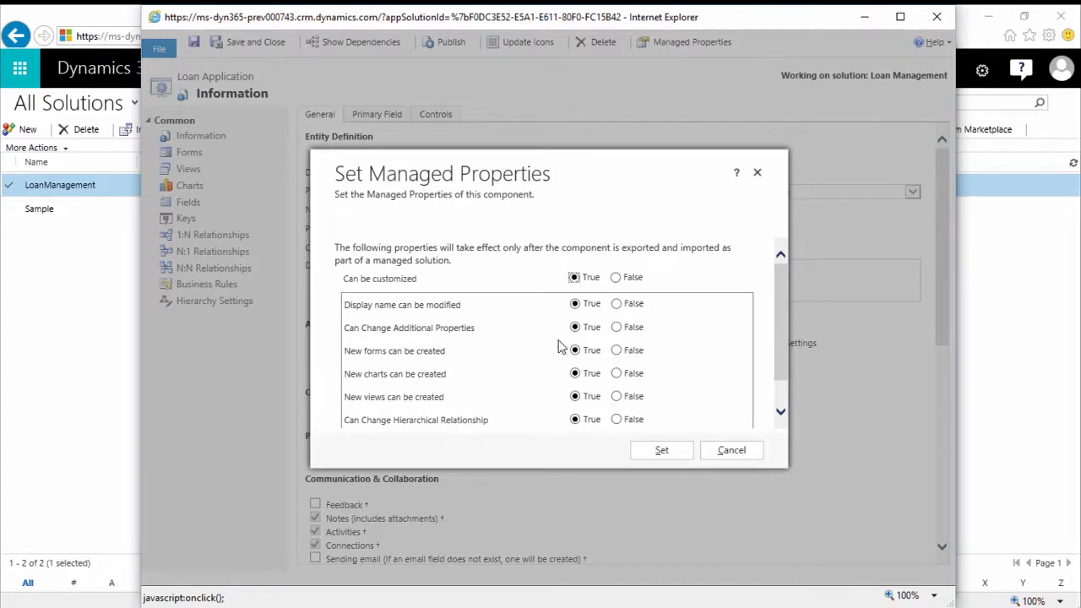
scroll(561, 347, down, 1)
scroll(562, 347, up, 1)
click(663, 451)
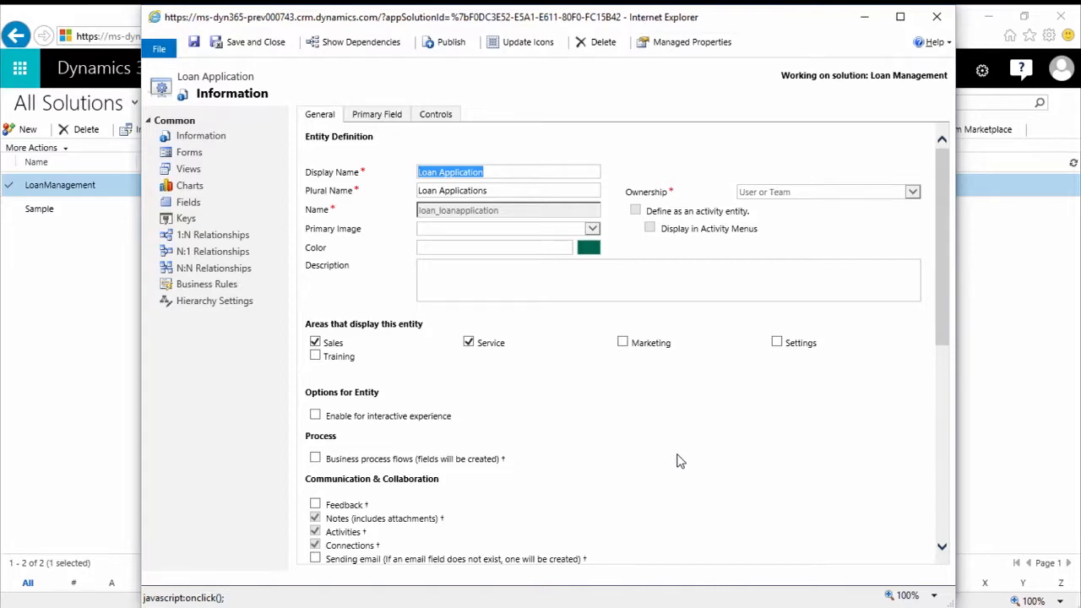
Add the Editable Grid control to the Loan Application entity and make it the control for Web
click(434, 120)
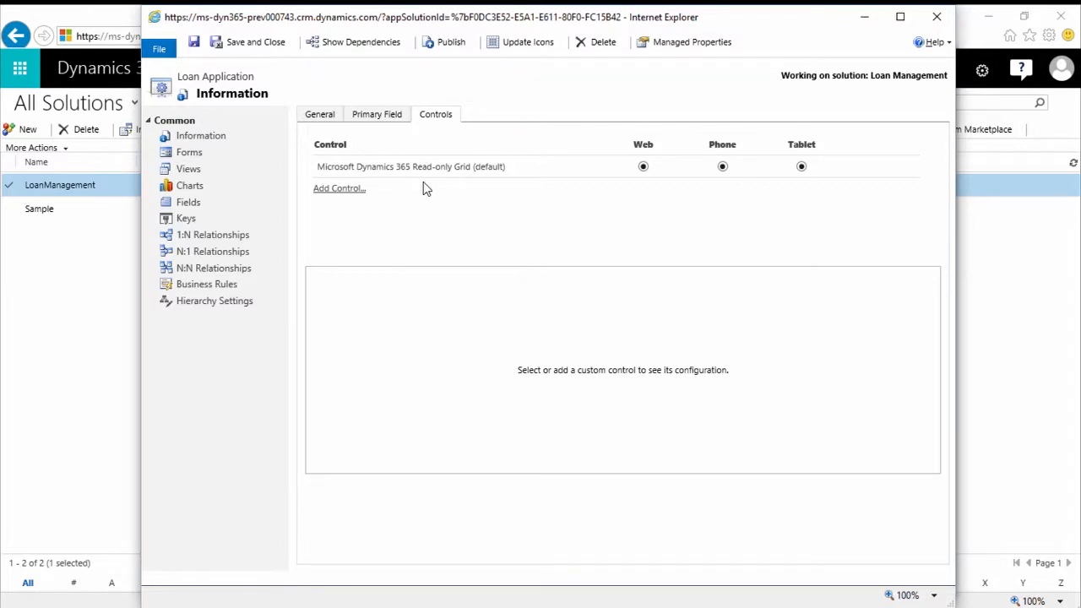
click(342, 190)
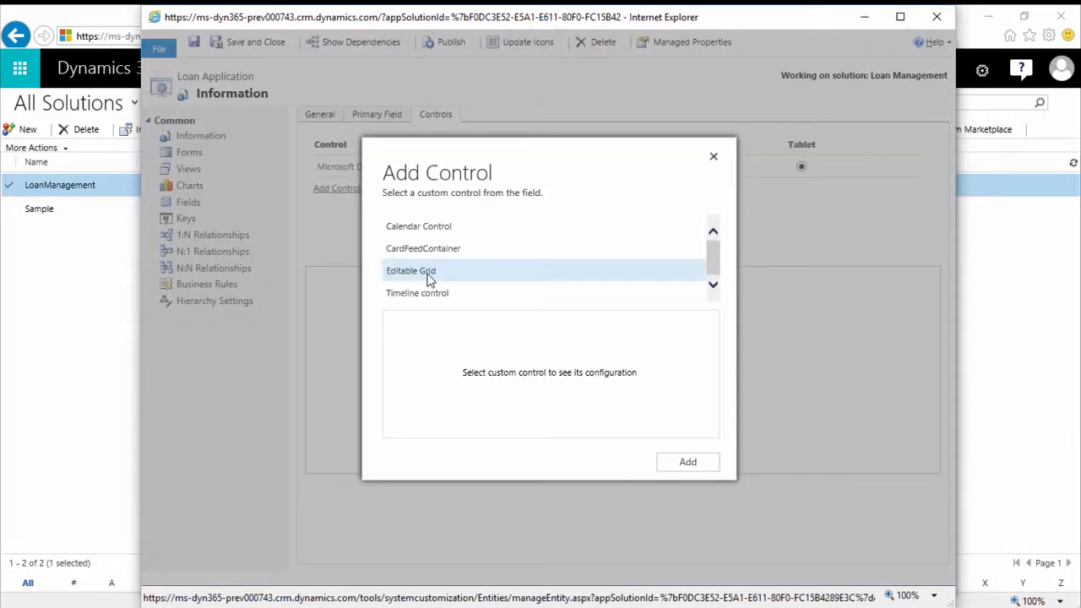
click(428, 278)
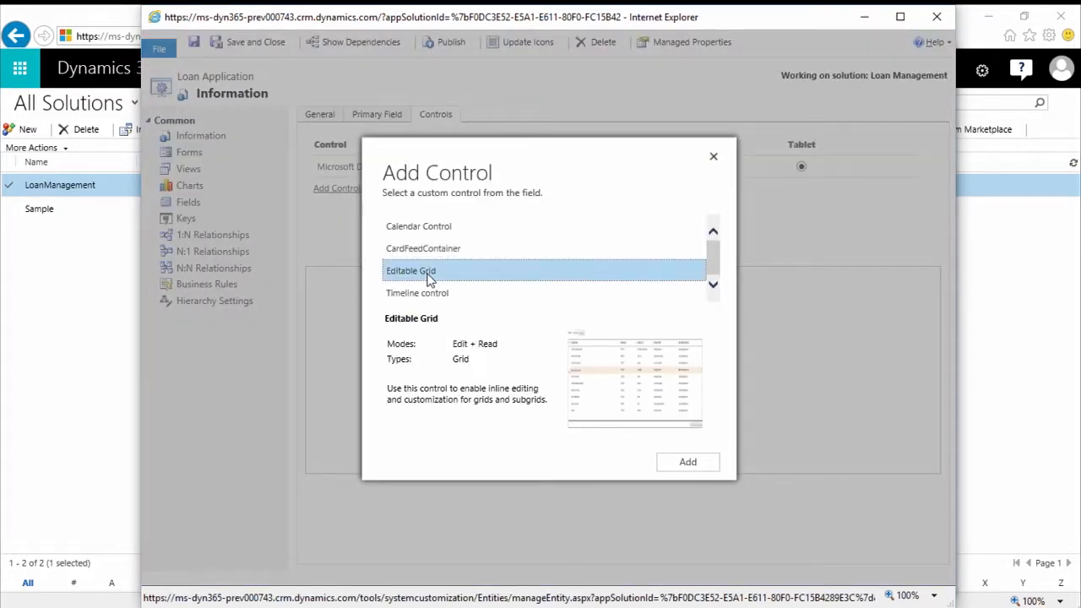
click(690, 466)
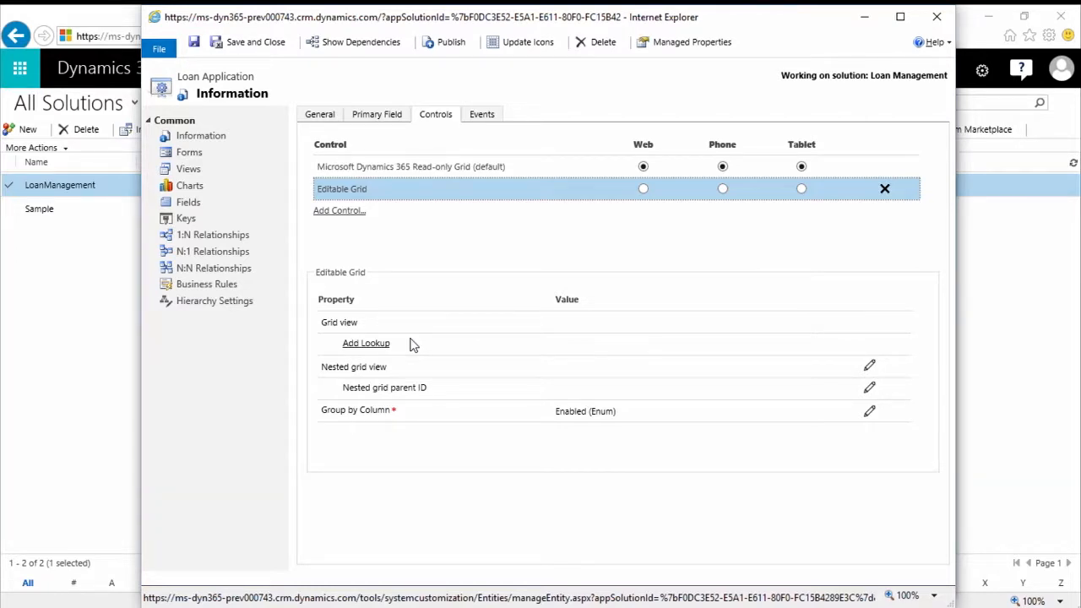
click(643, 189)
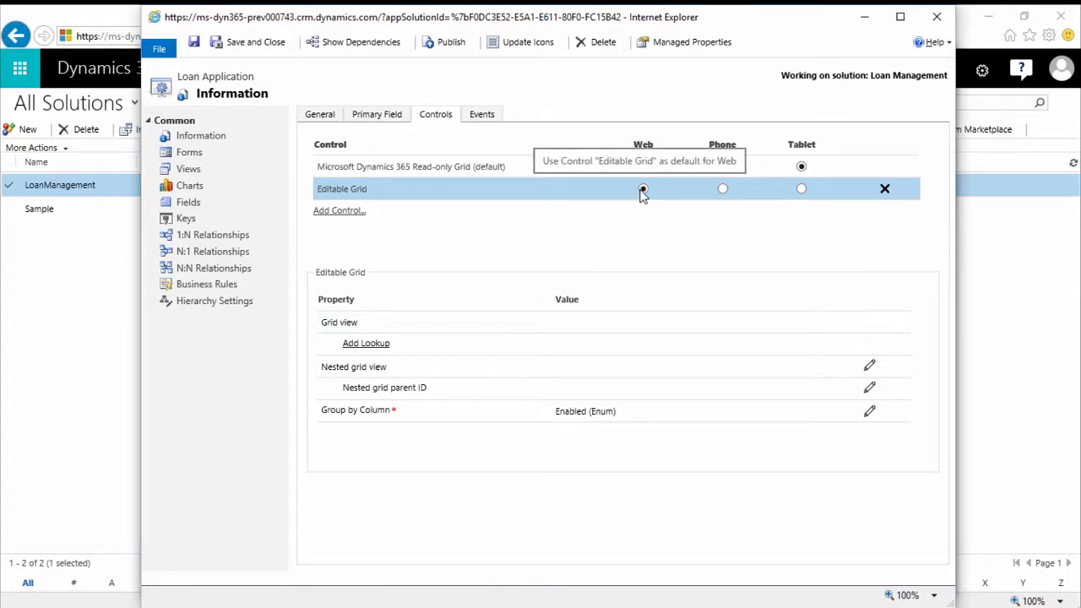
Check the web application and entity form icon settings of the Loan Application entity without changing them
click(507, 51)
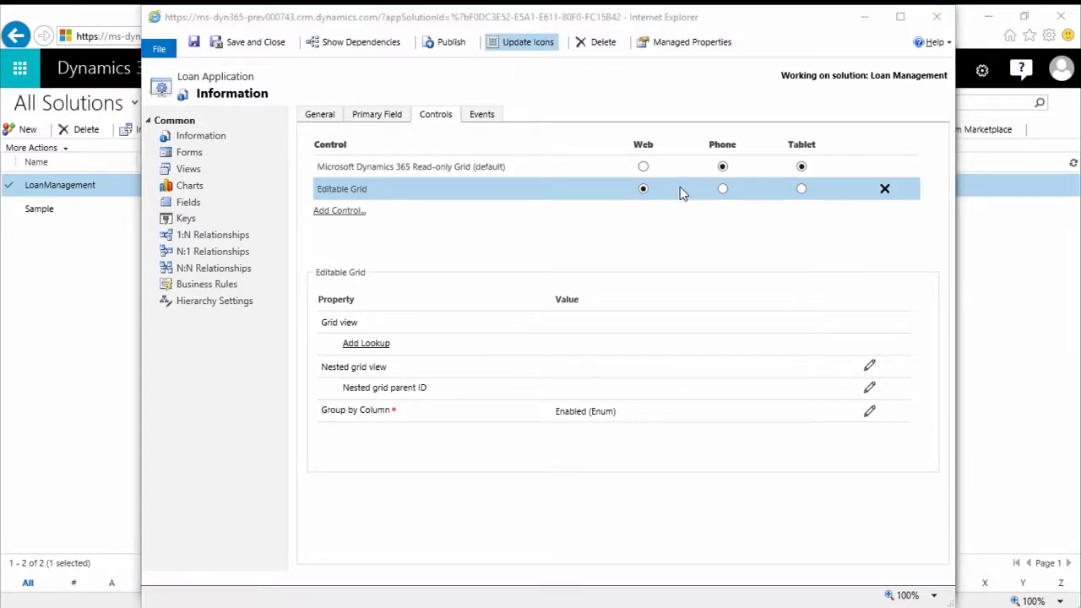
click(525, 44)
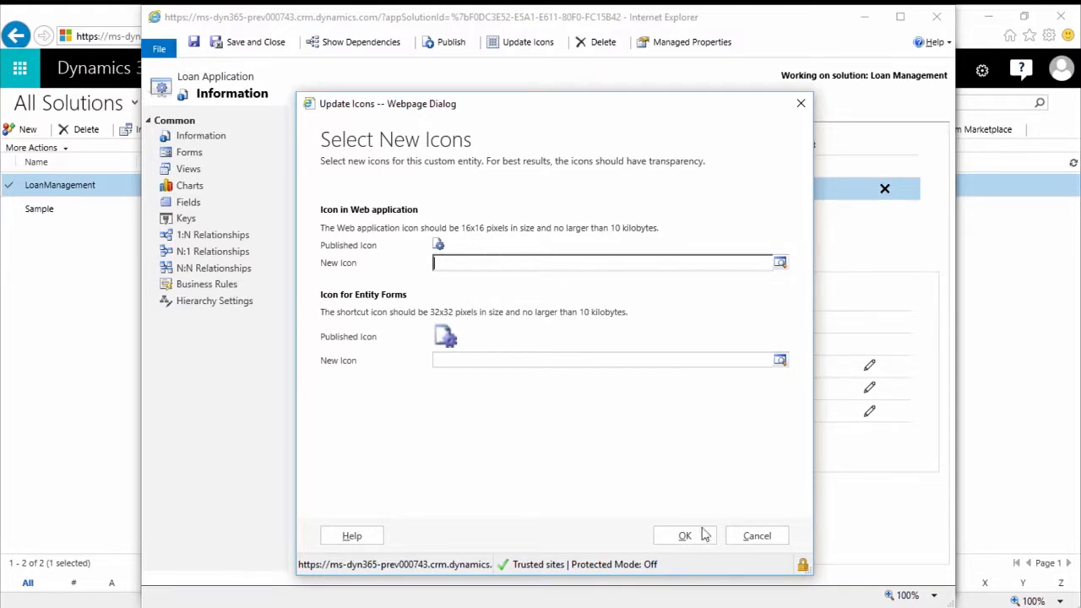
click(757, 537)
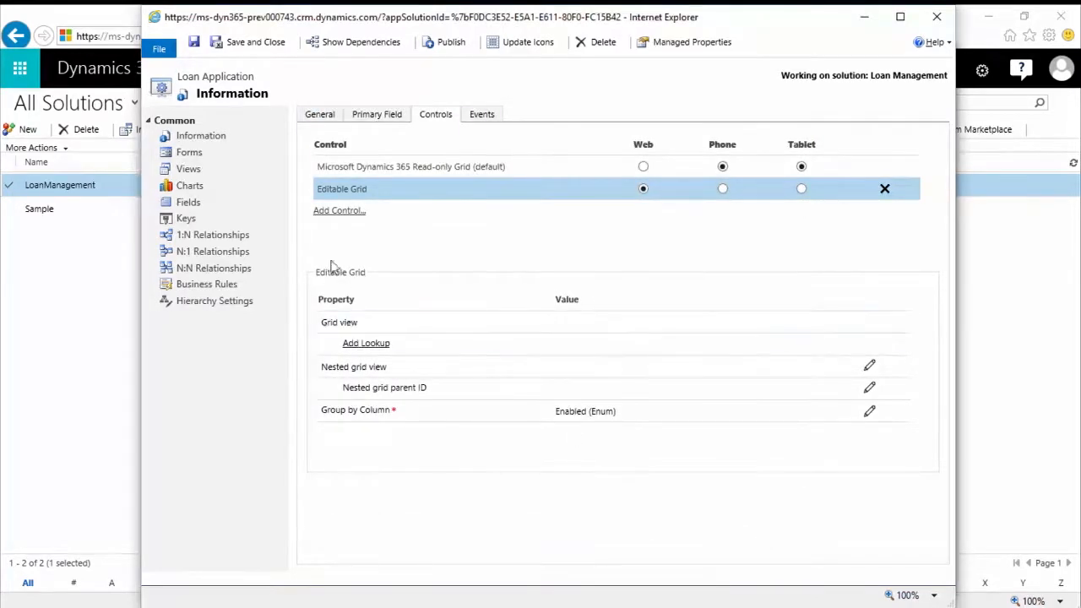
Return to the Loan Application entity's general settings, then save and close the entity
click(313, 117)
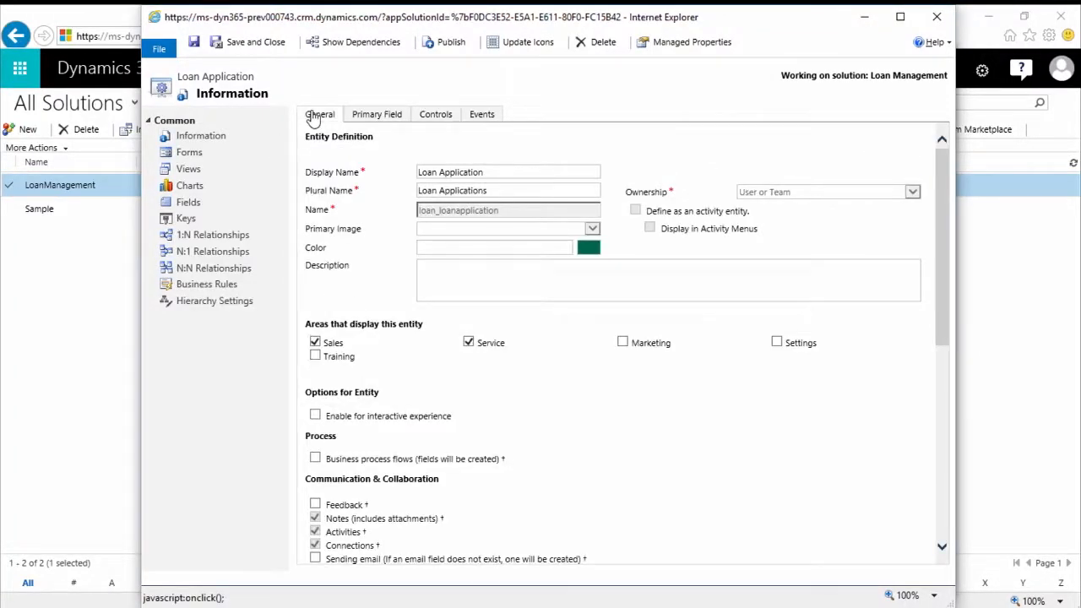
click(278, 54)
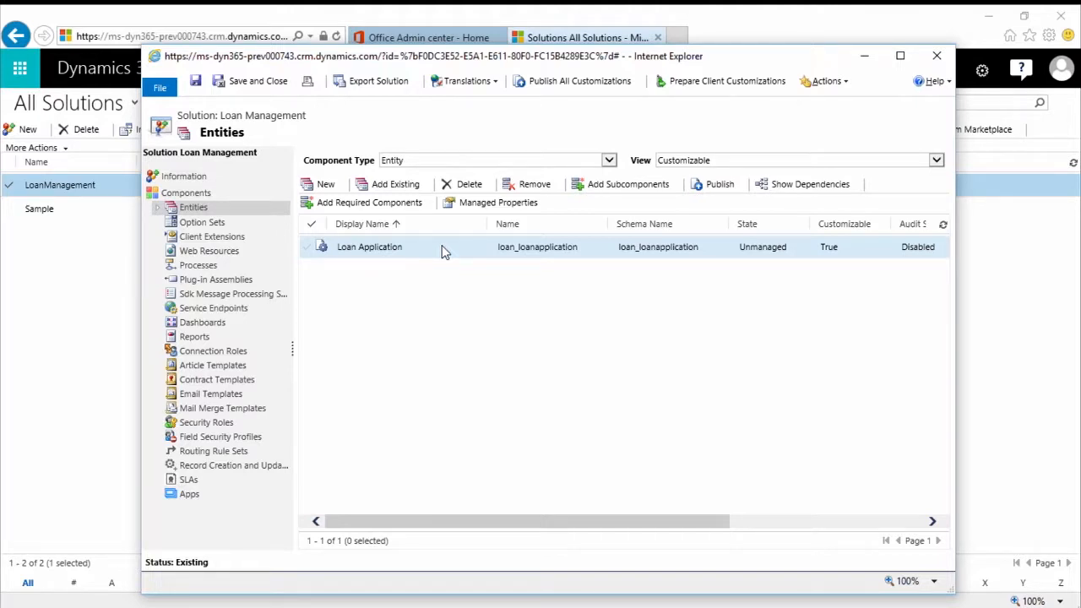
Review the dependent and required components of the Loan Application entity and expand its component list in the solution
click(798, 194)
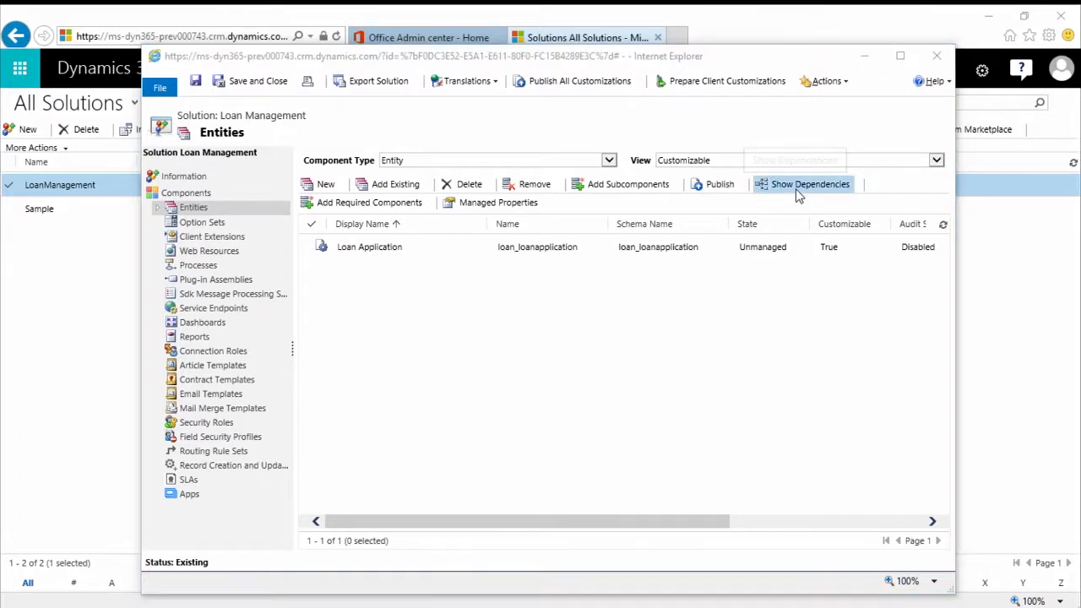
click(613, 380)
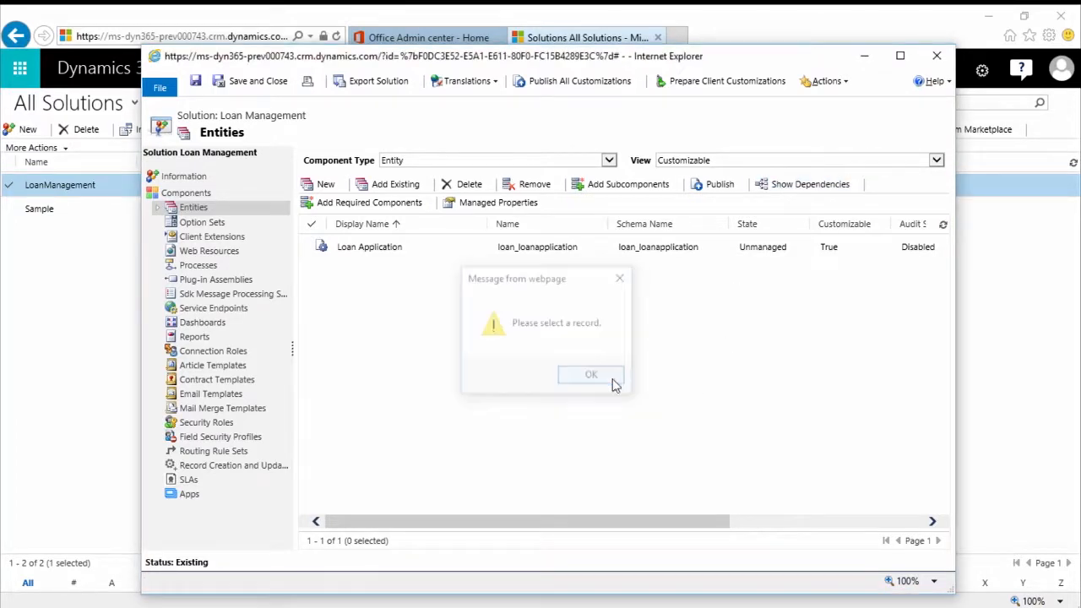
click(464, 246)
click(823, 186)
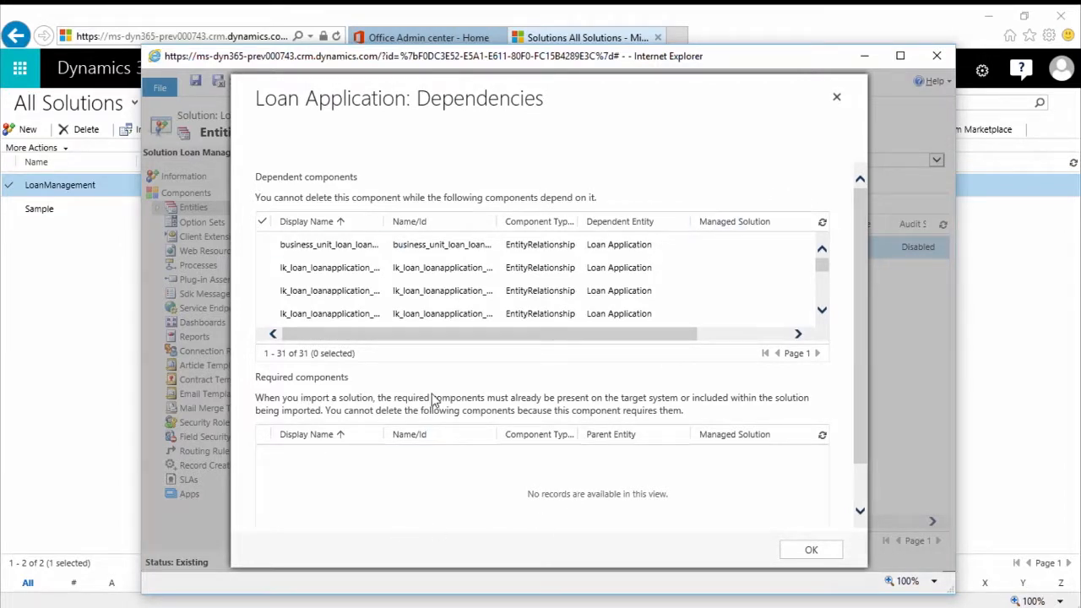
scroll(457, 269, down, 2)
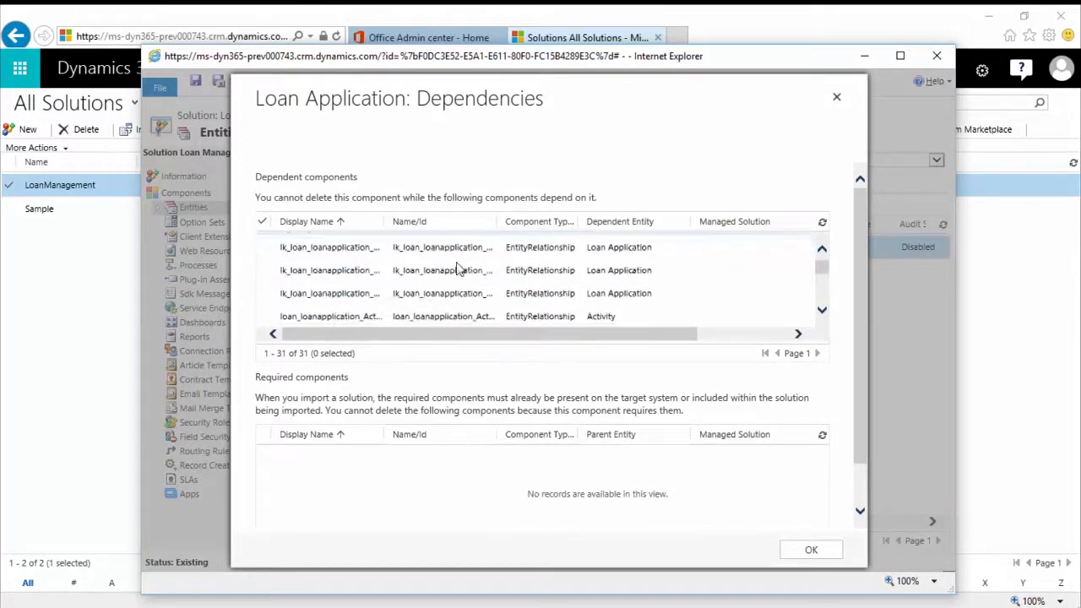
scroll(457, 269, up, 3)
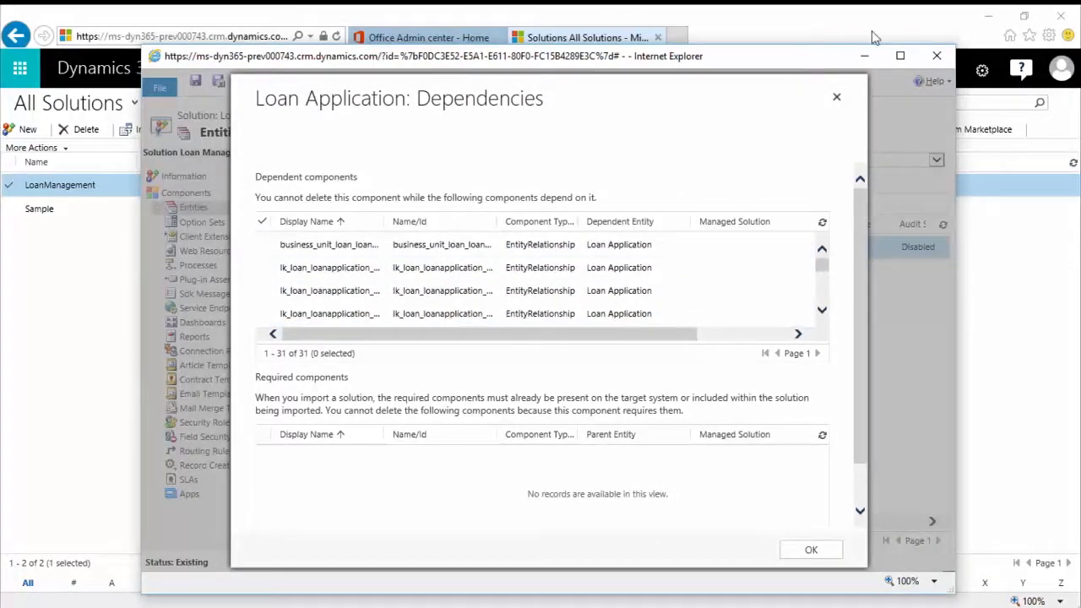
click(837, 99)
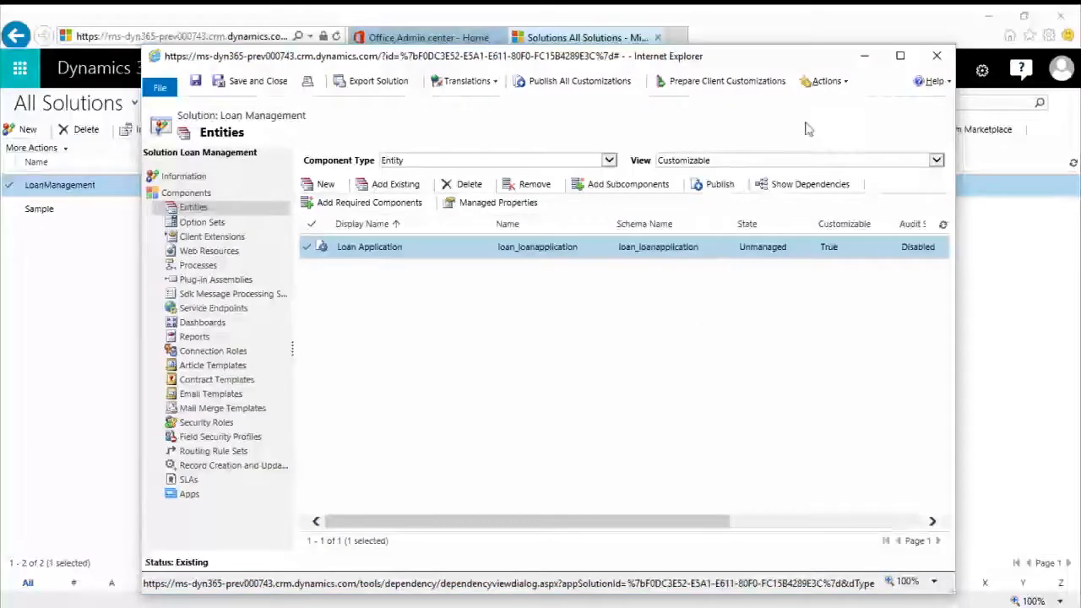
click(158, 209)
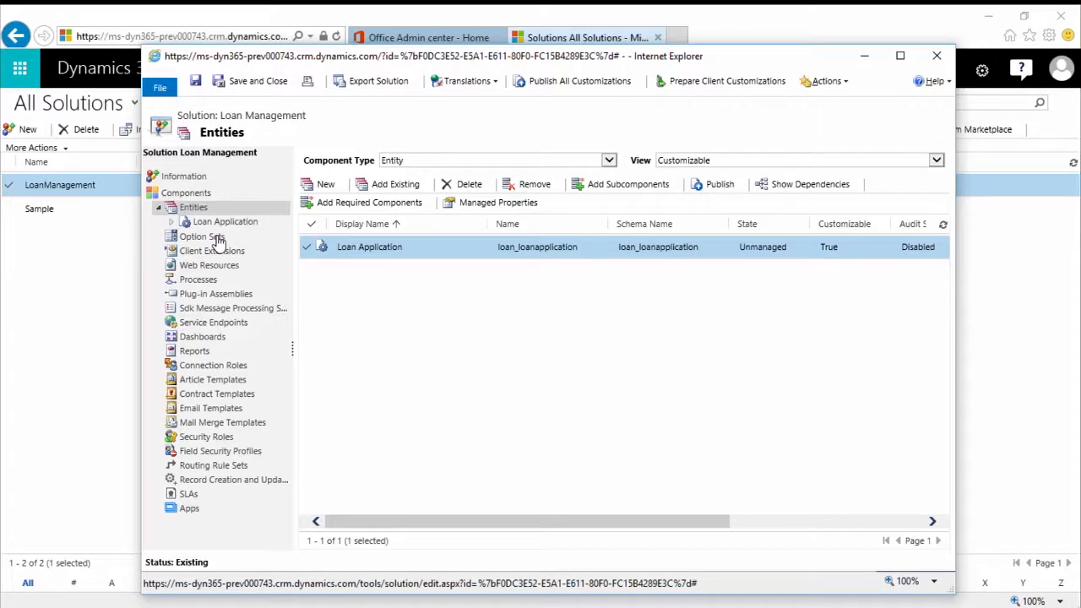
click(172, 223)
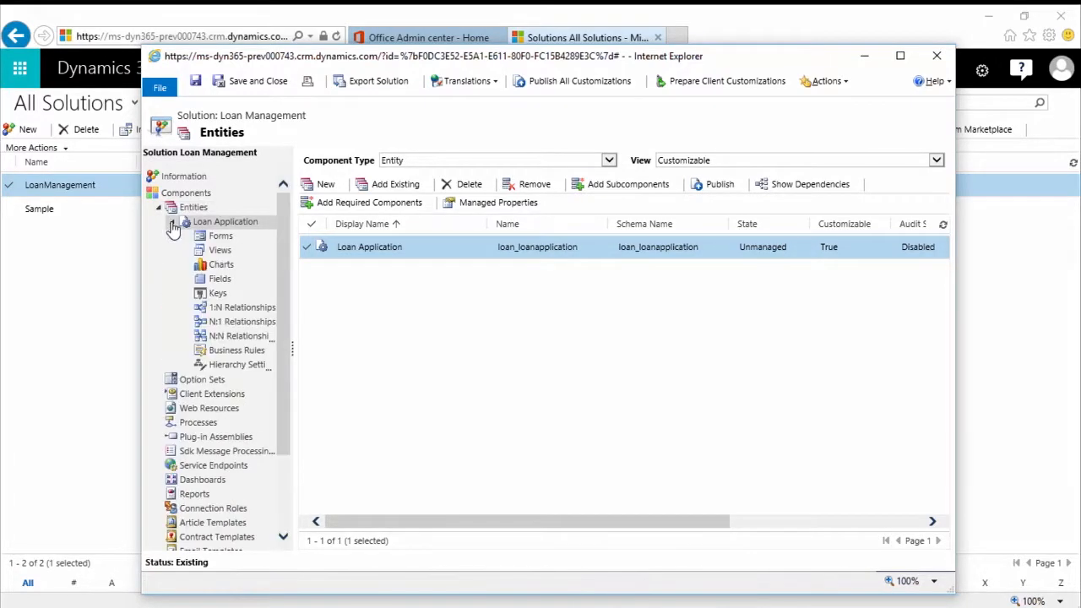
Add the existing Account entity to the Loan Management solution with its entity metadata and all assets
click(376, 184)
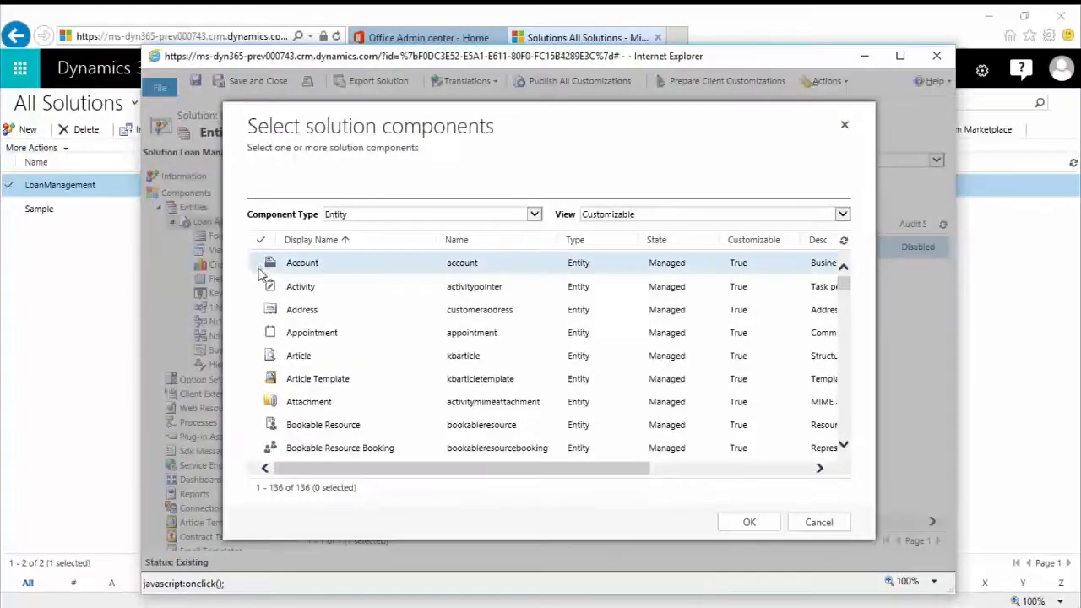
click(255, 263)
click(754, 525)
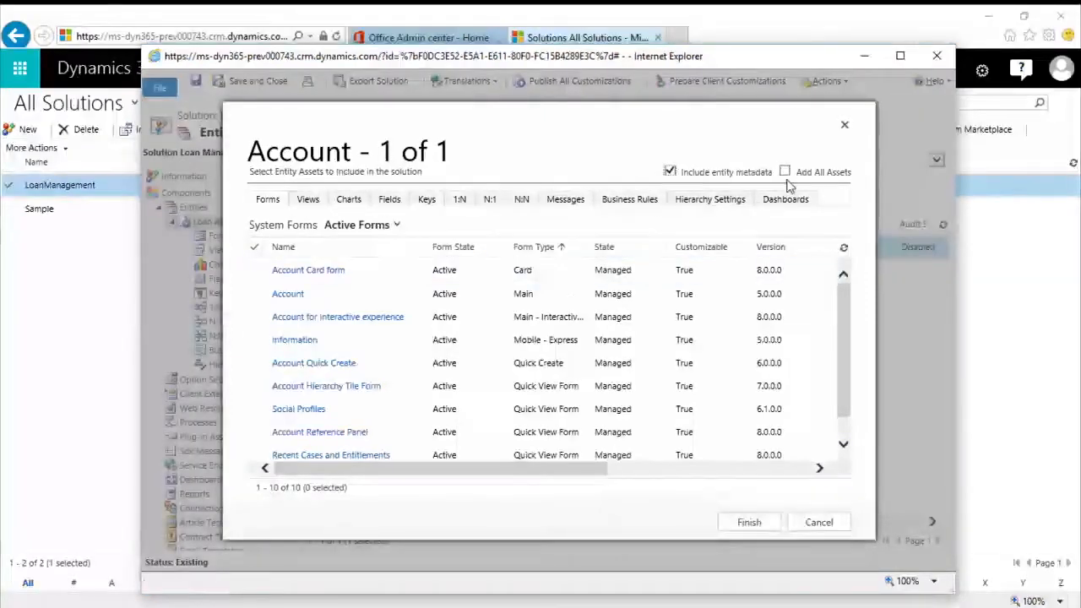
click(784, 172)
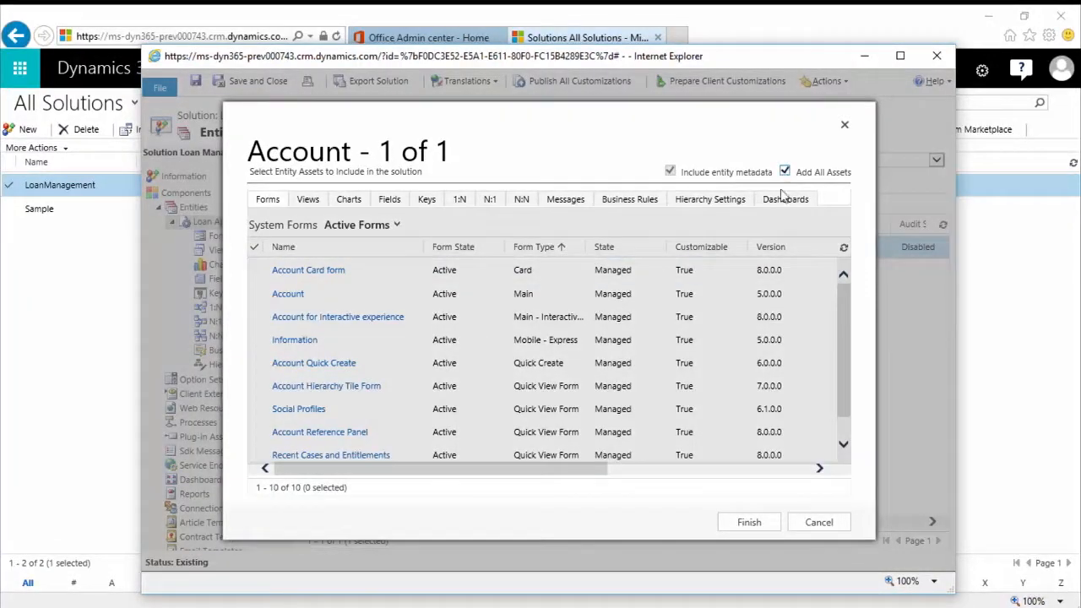
click(741, 525)
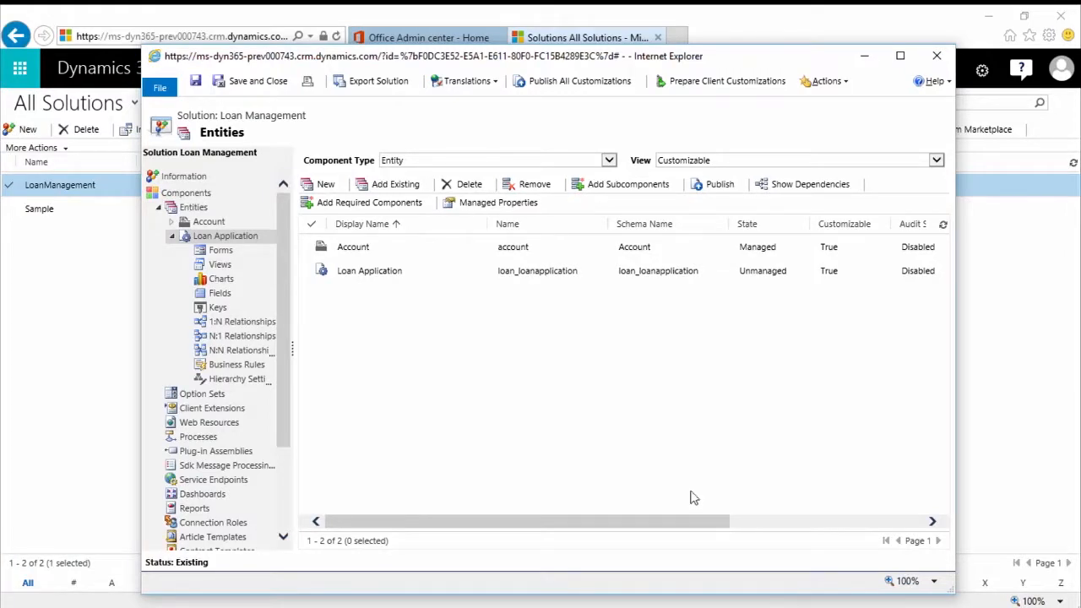
Examine the Account entity's components and its messages in the solution, and close the solution window
click(171, 223)
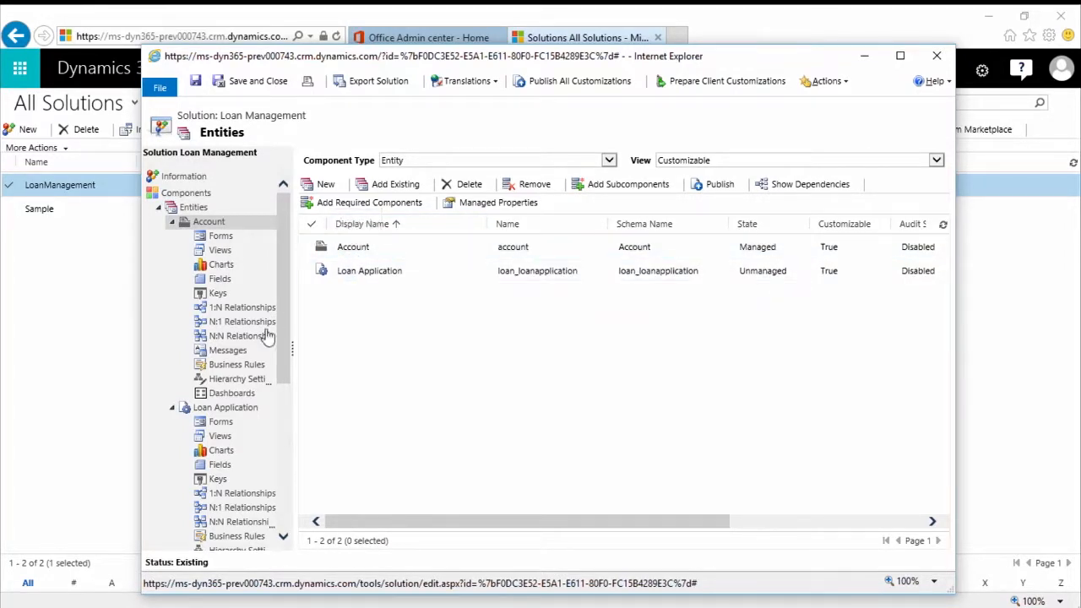
click(229, 355)
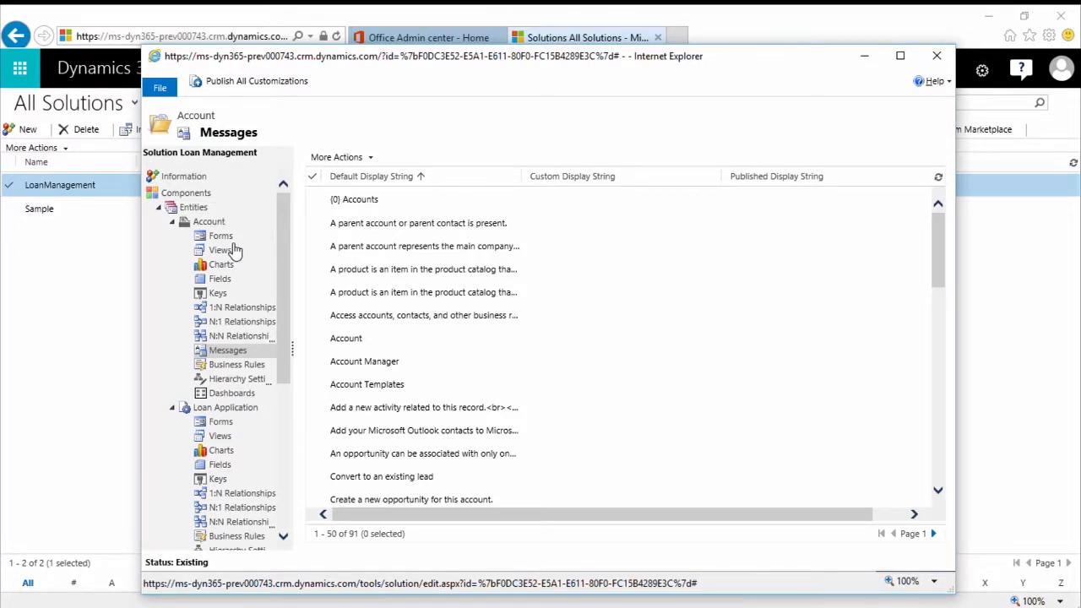
click(944, 60)
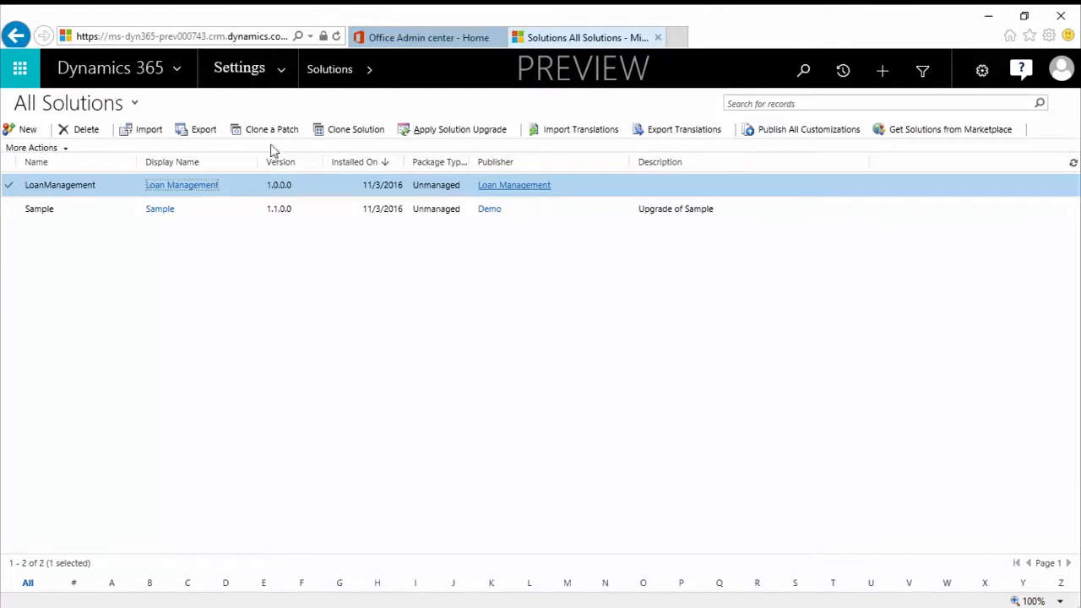
Open the Salesperson security role from the Security settings and show its custom entity privileges
click(282, 78)
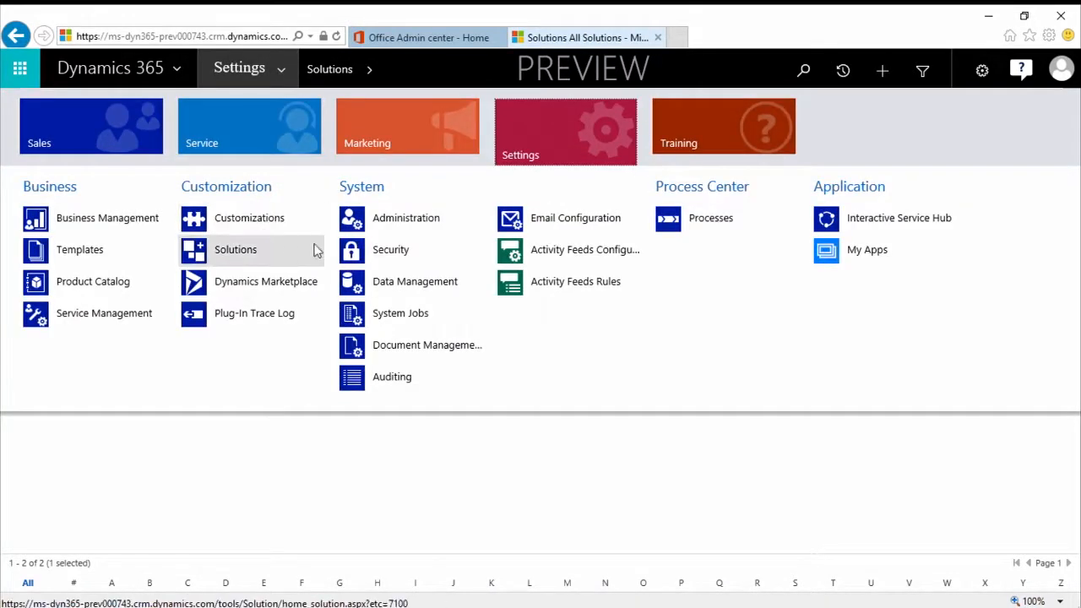
click(427, 258)
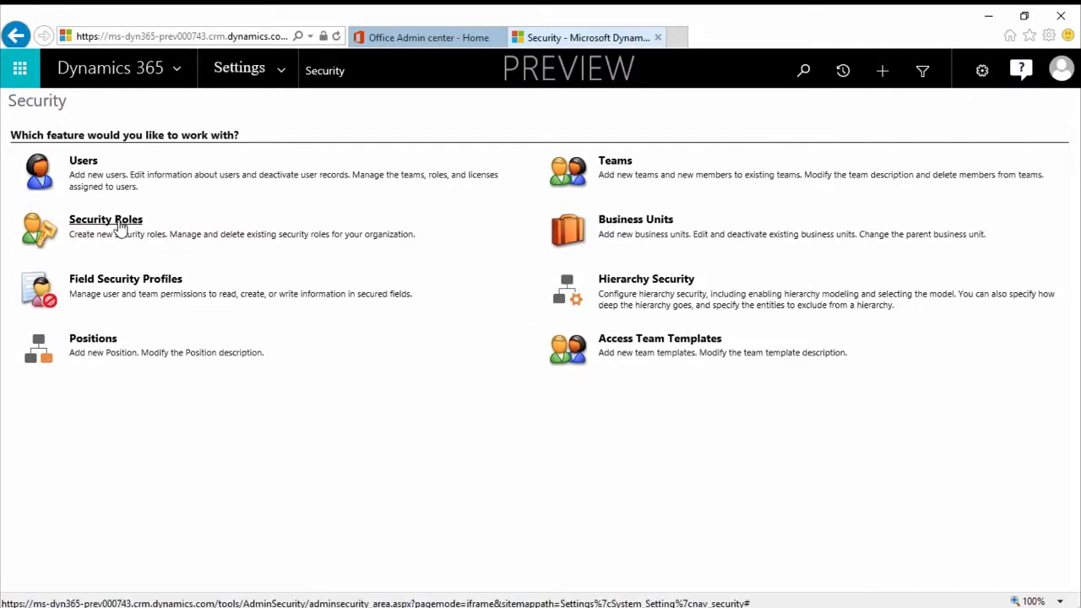
click(118, 225)
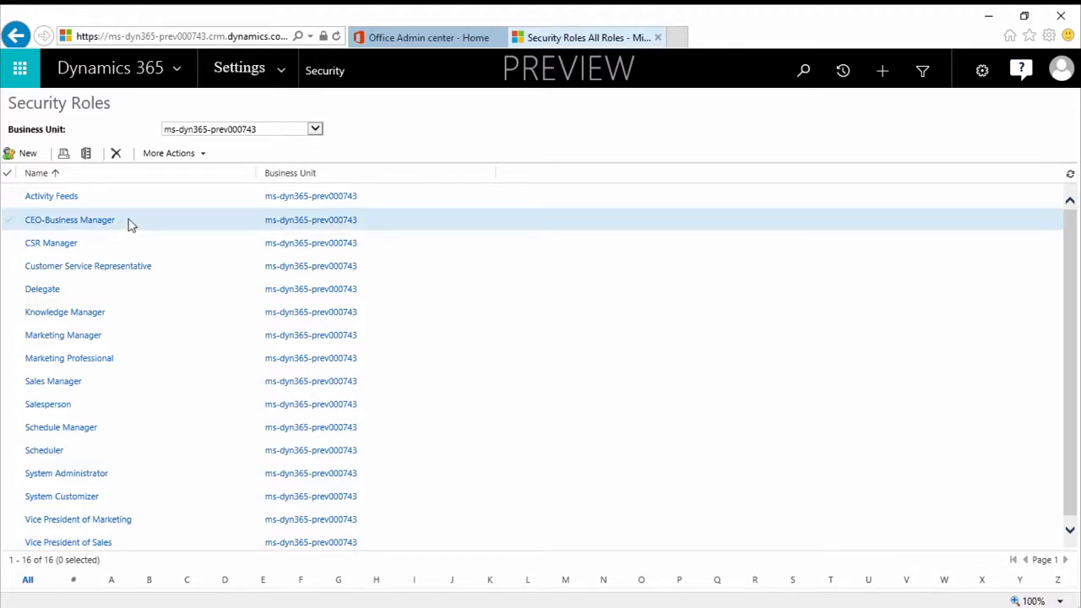
click(116, 409)
double_click(118, 409)
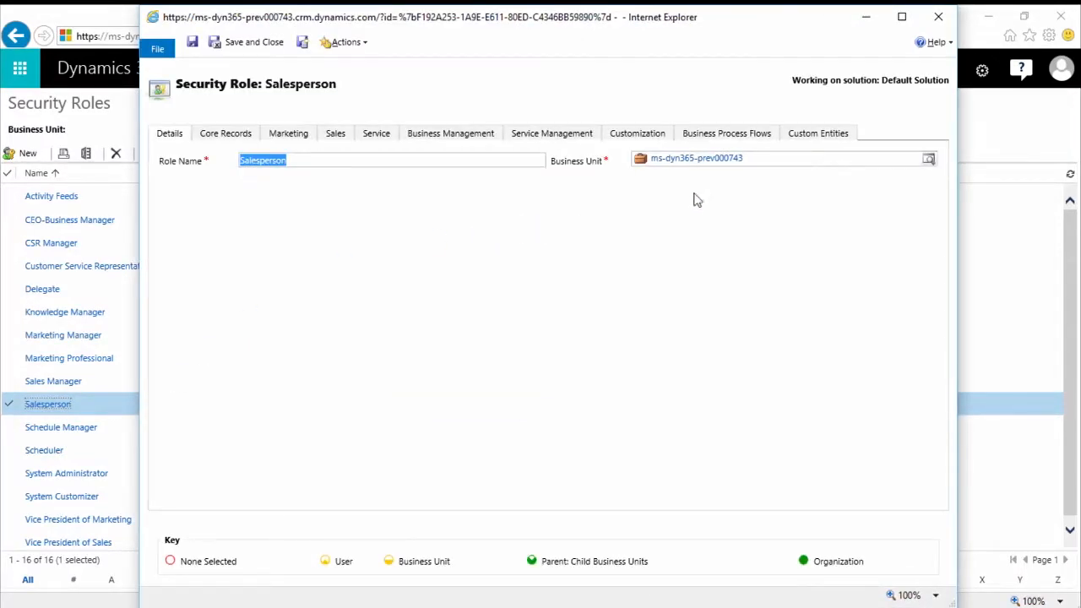
click(797, 138)
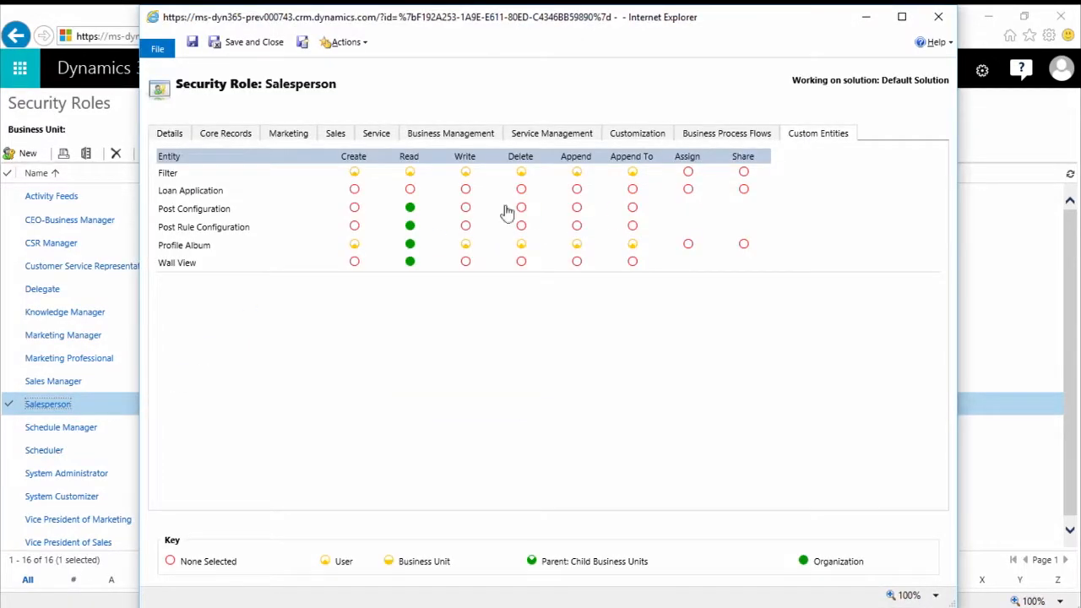
Grant Salesperson User-level Create, Write, Append and Append To and Organization-level Read on Loan Application, and save and close the role
click(354, 191)
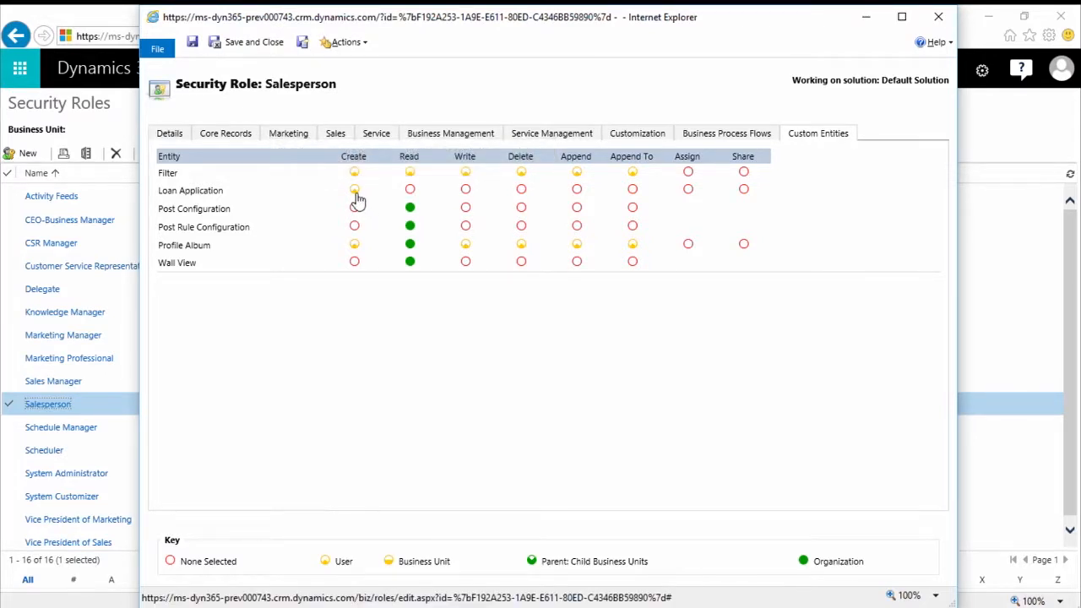
click(466, 190)
click(521, 190)
click(577, 191)
click(634, 191)
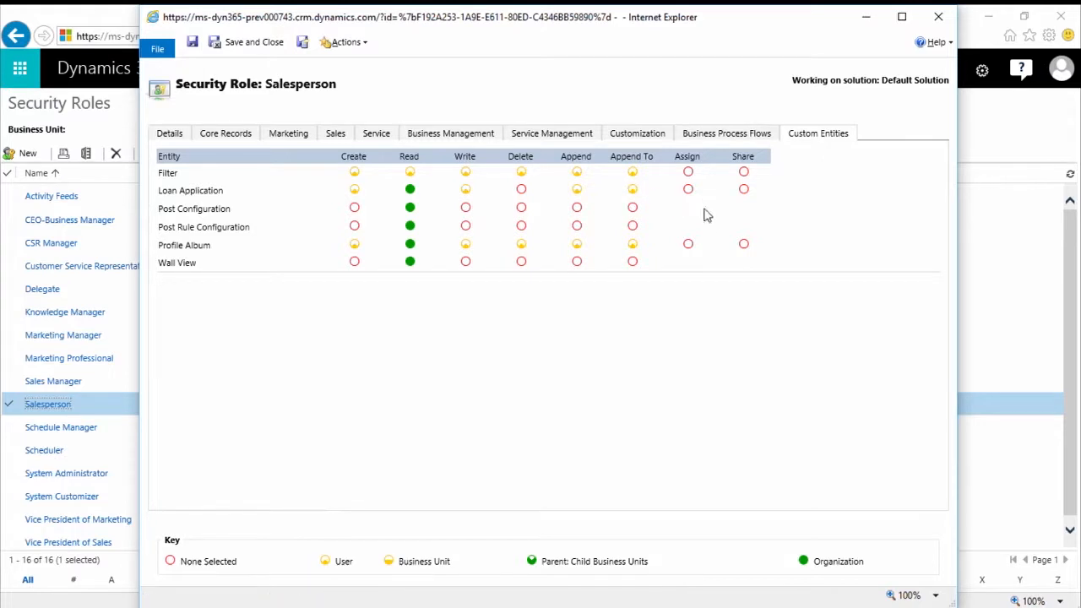
click(268, 44)
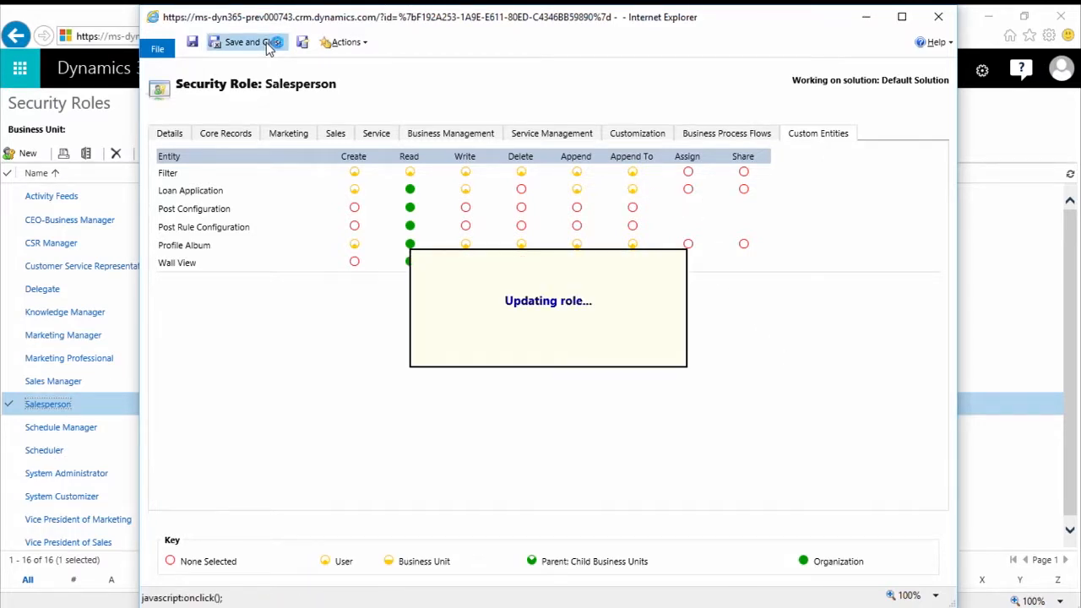
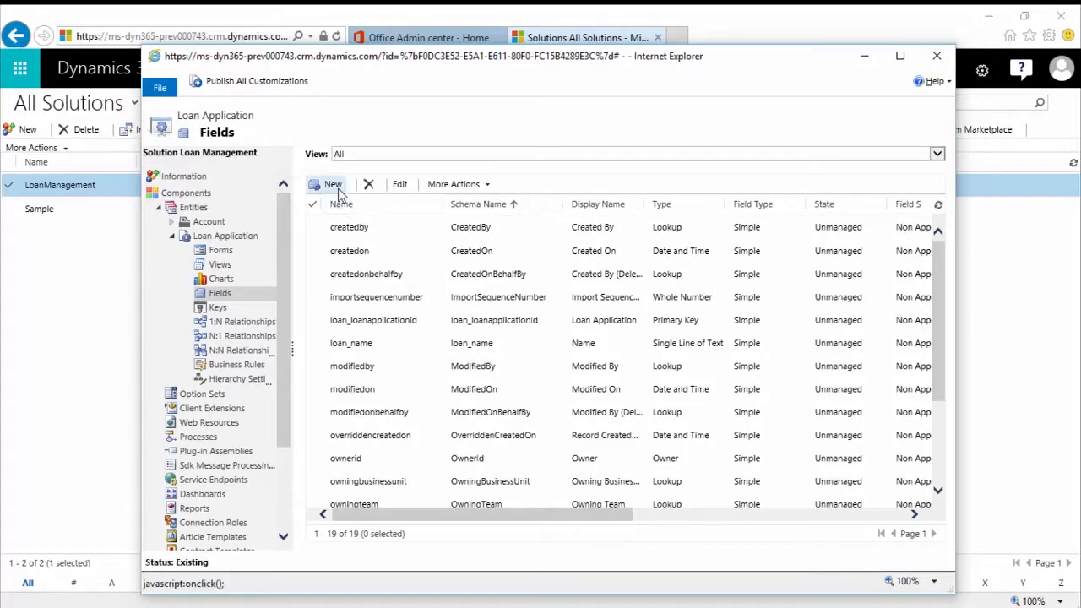
Create a new Loan Application field with display name Application Date and data type Date and Time
click(338, 188)
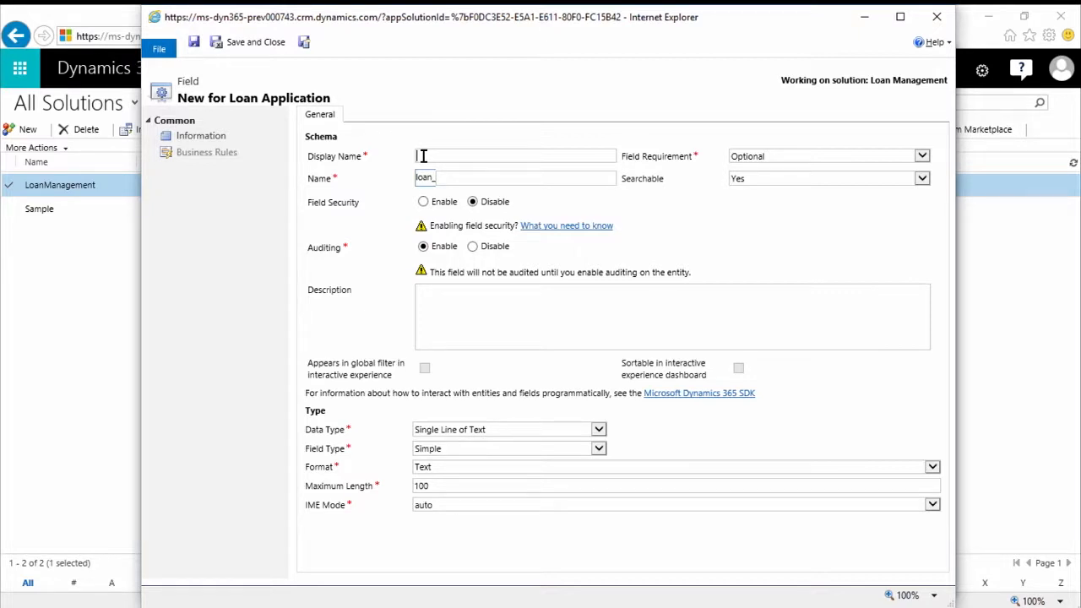
text(Loan A)
key(BackSpace)
text(Dat)
key(BackSpace)
key(BackSpace)
key(BackSpace)
key(BackSpace)
key(BackSpace)
key(BackSpace)
key(BackSpace)
key(BackSpace)
text(Application Date)
key(Tab)
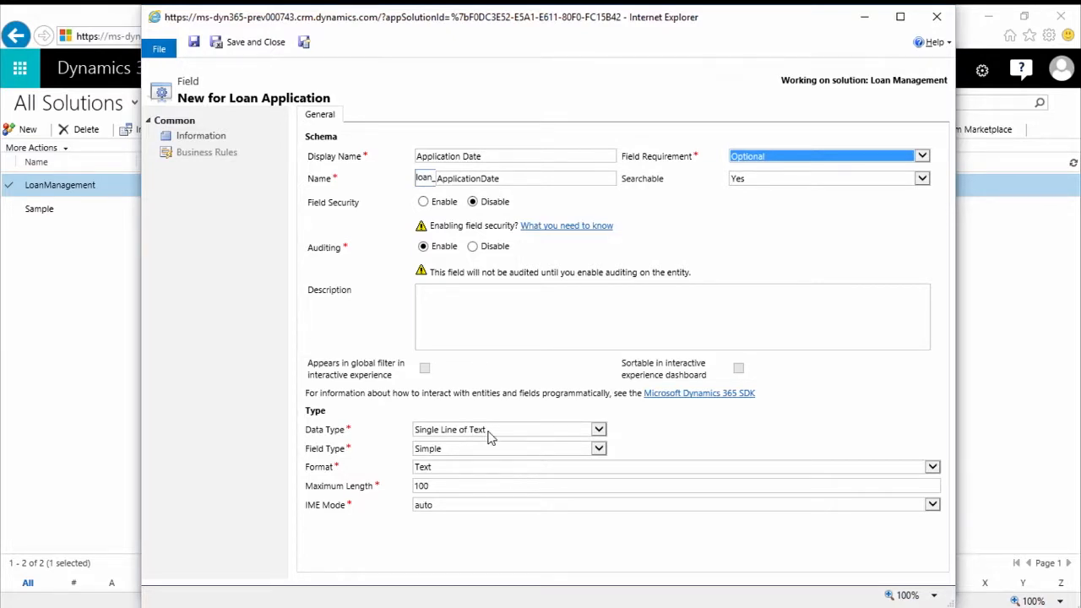
click(598, 431)
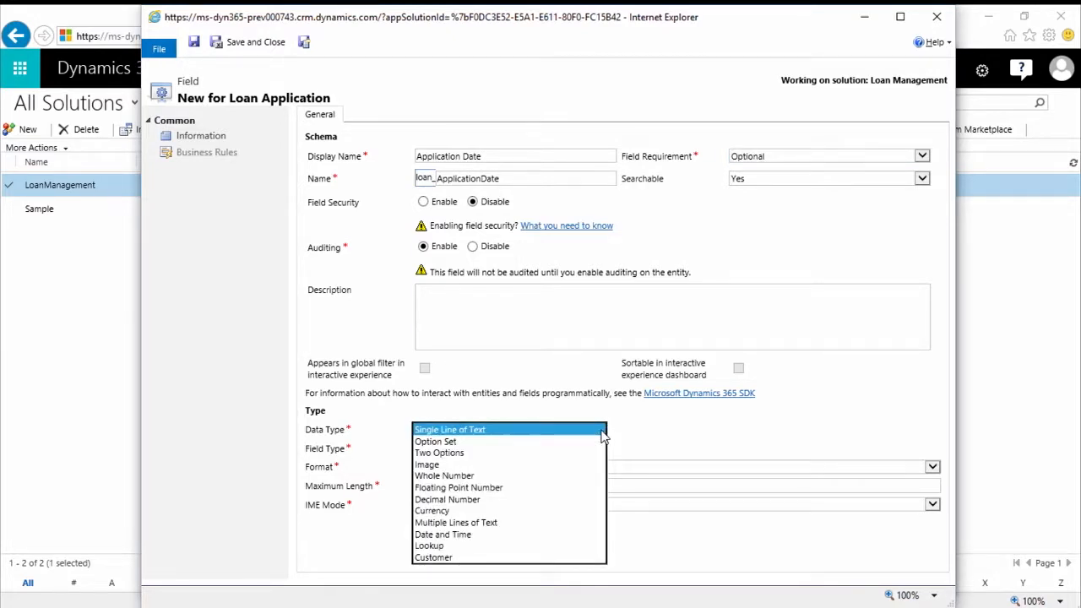
click(539, 536)
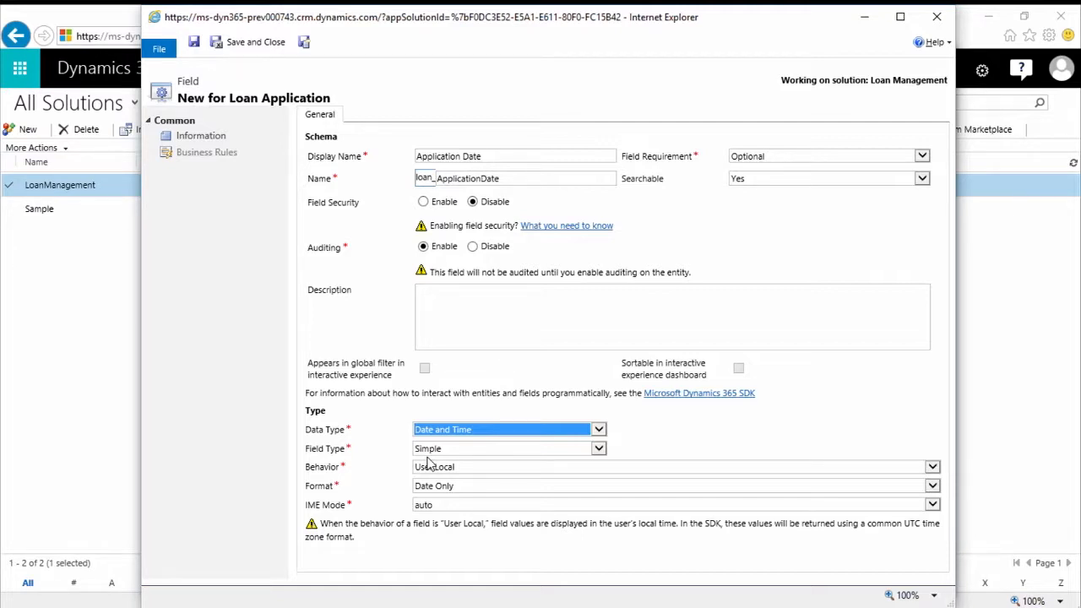
Try the Date Only and Time-Zone Independent behaviors on the Application Date field, and return it to User Local
click(477, 469)
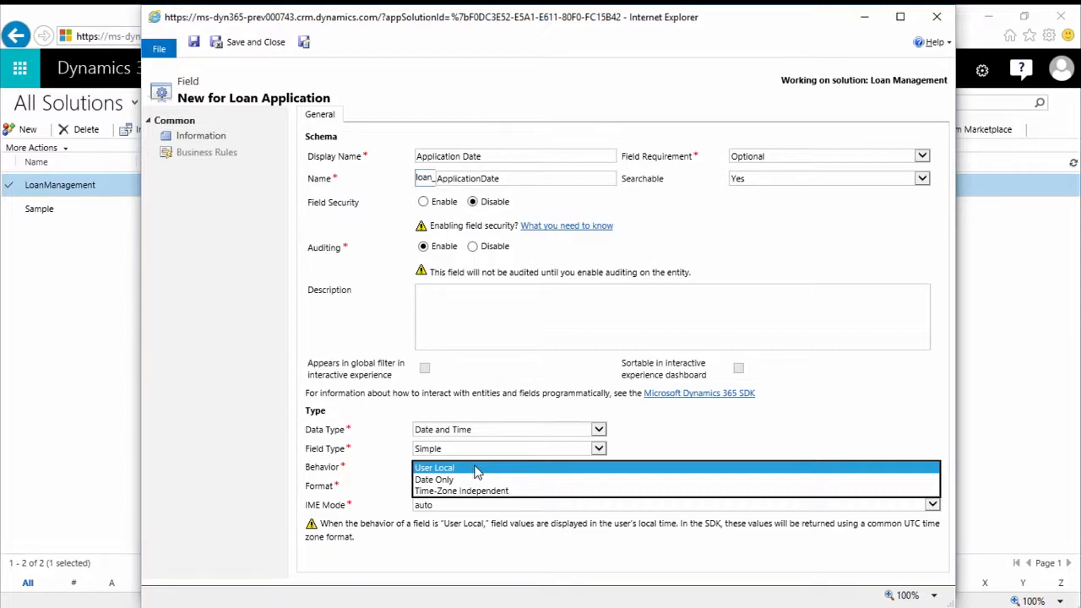
click(469, 480)
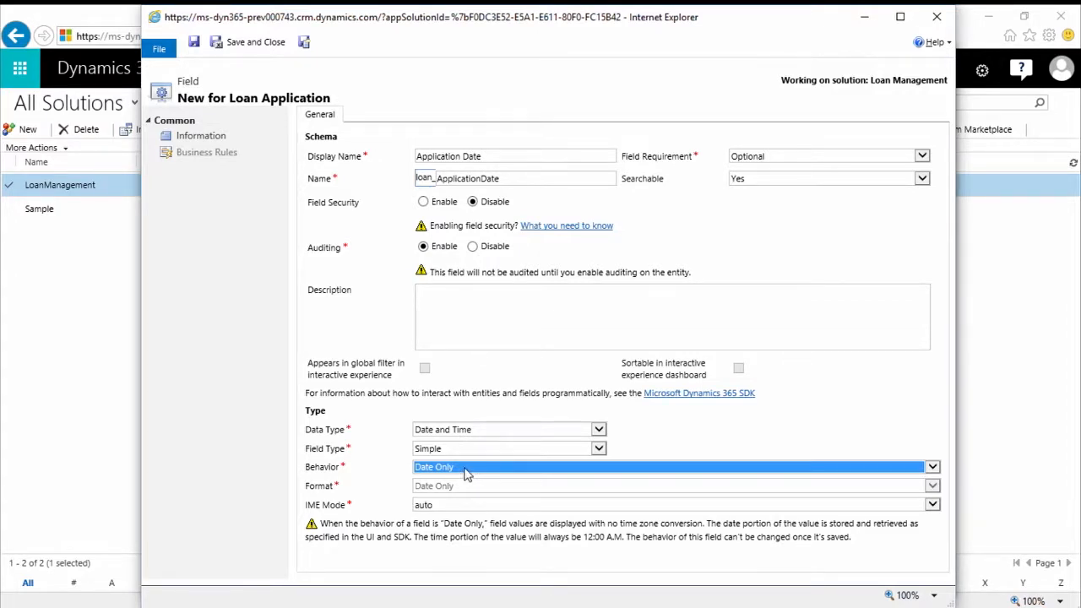
click(465, 471)
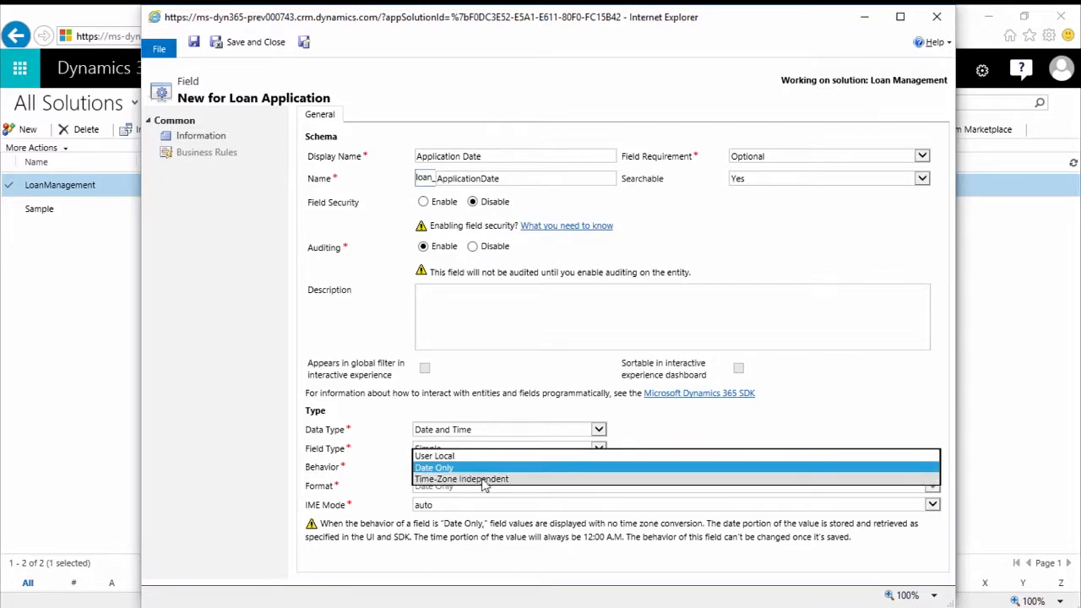
click(485, 479)
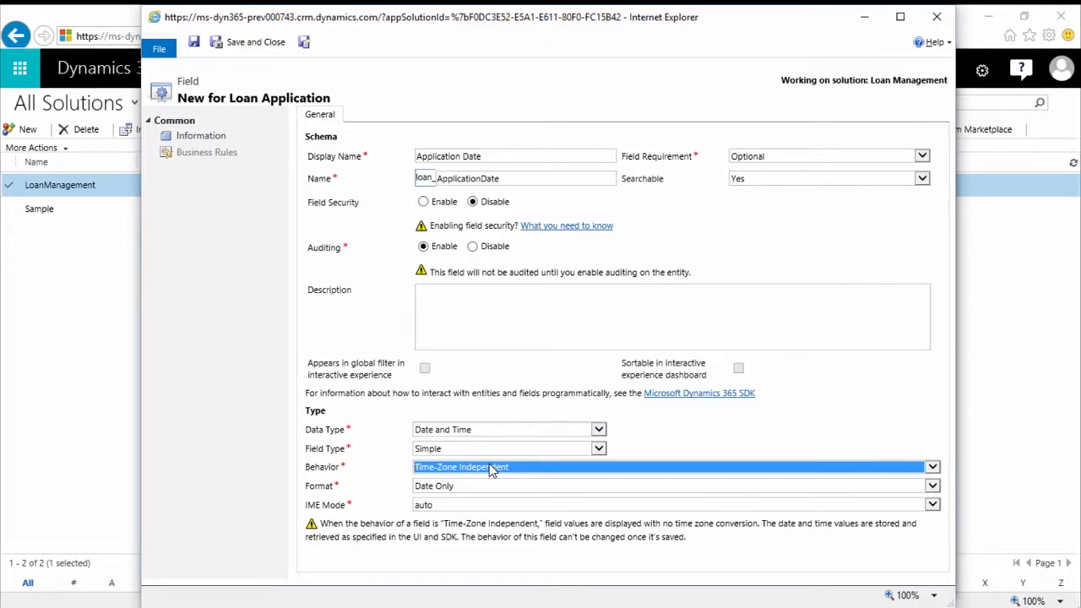
click(492, 471)
click(441, 451)
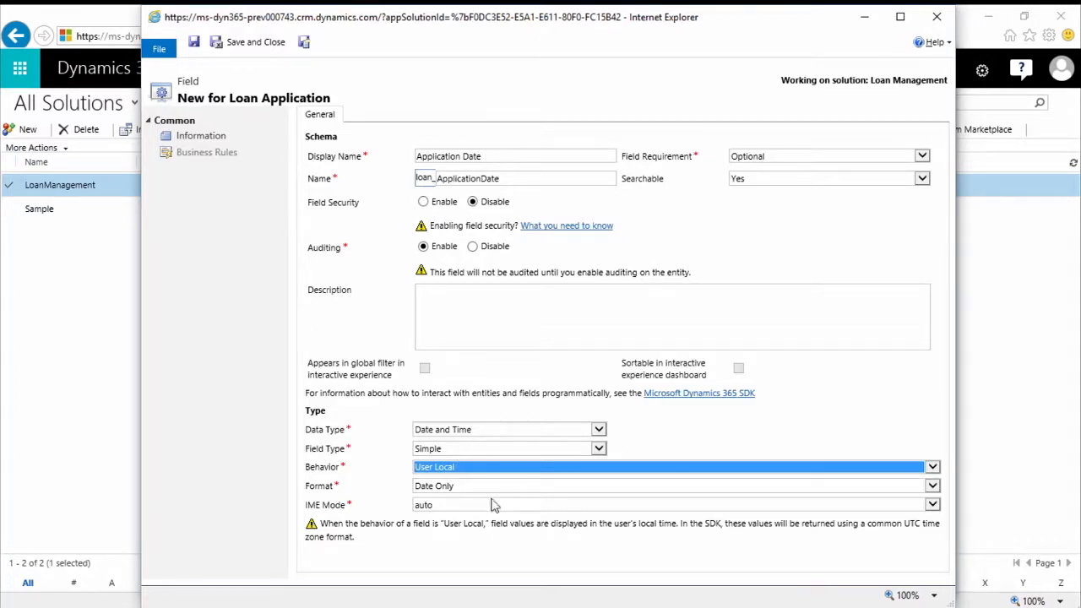
Set the Application Date field's behavior to Date Only, save it and start another new field
click(477, 472)
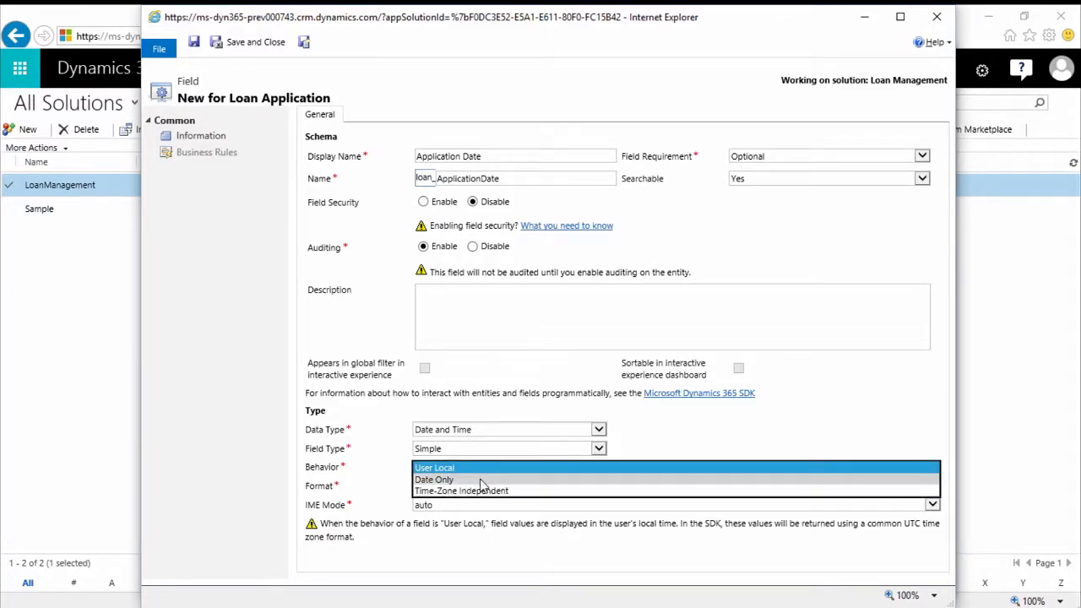
click(482, 479)
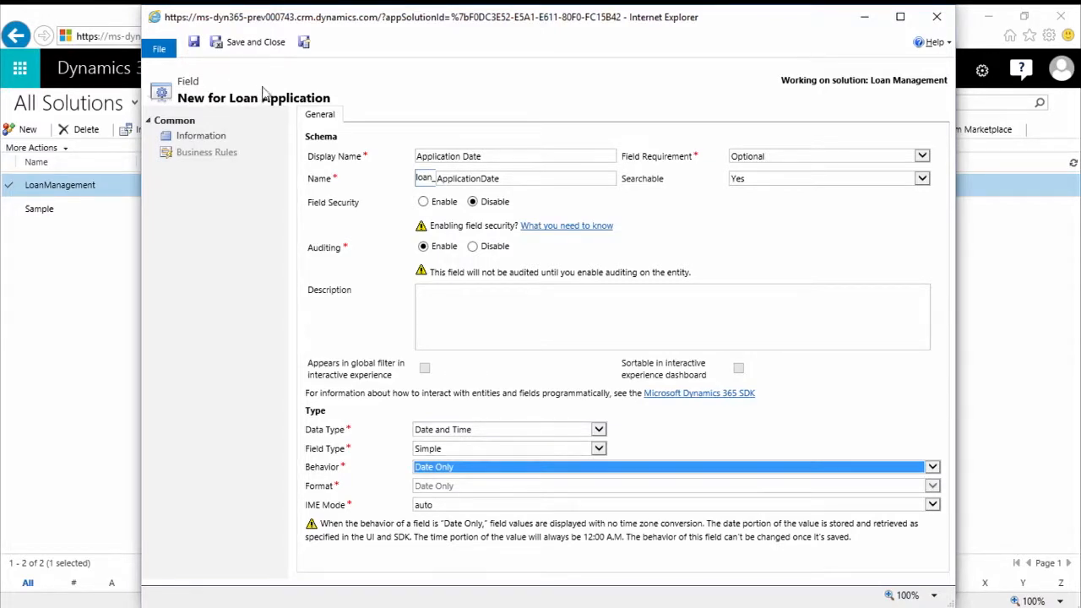
click(305, 46)
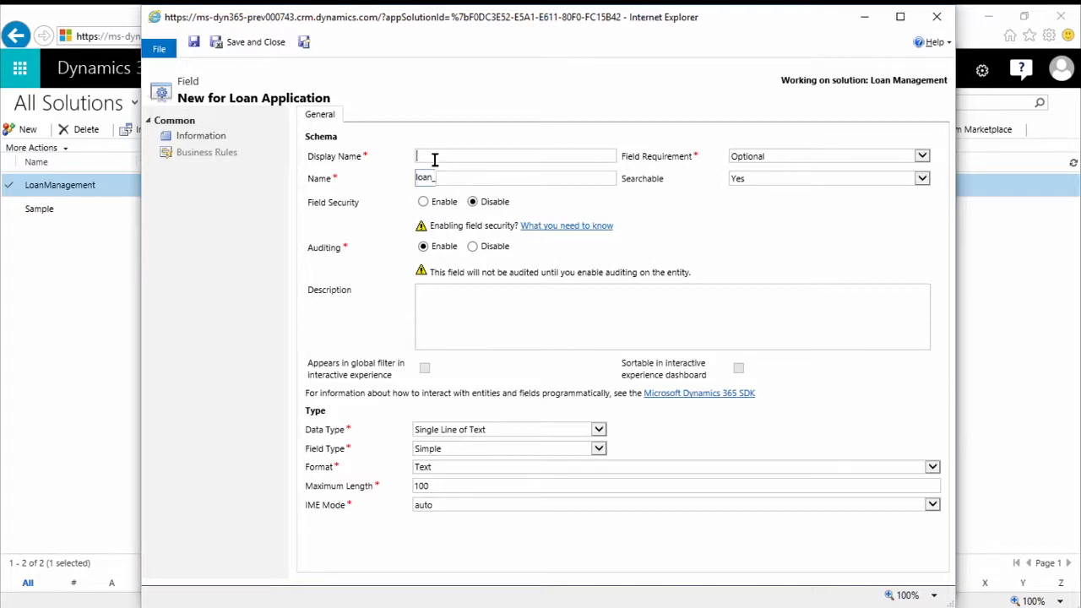
Give the new field the display name Loan Amount, the Currency data type and a precision of 2
text(Loan Amount)
key(Tab)
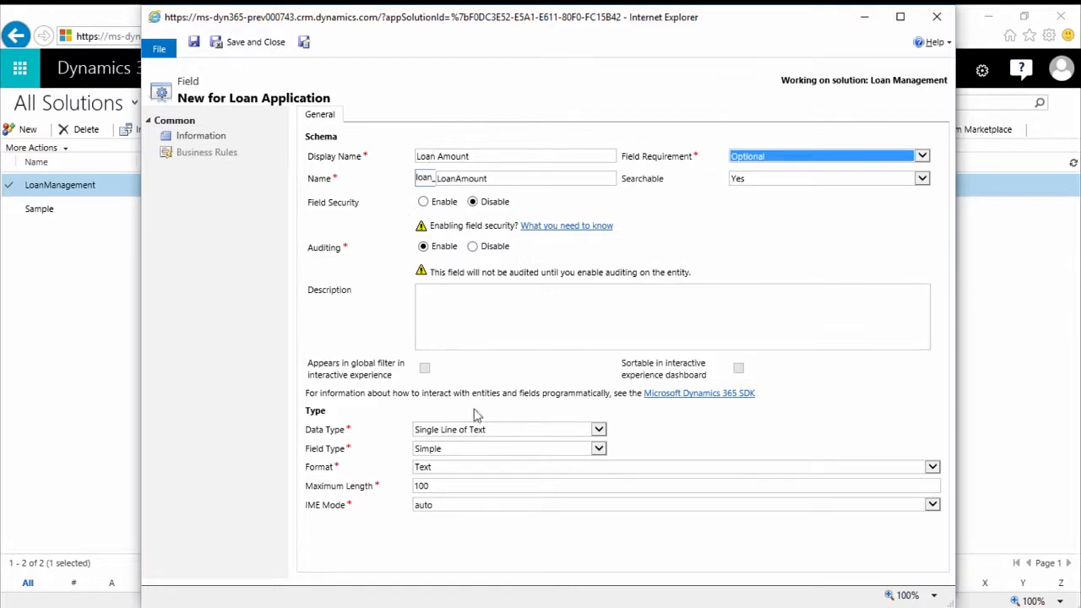
click(500, 434)
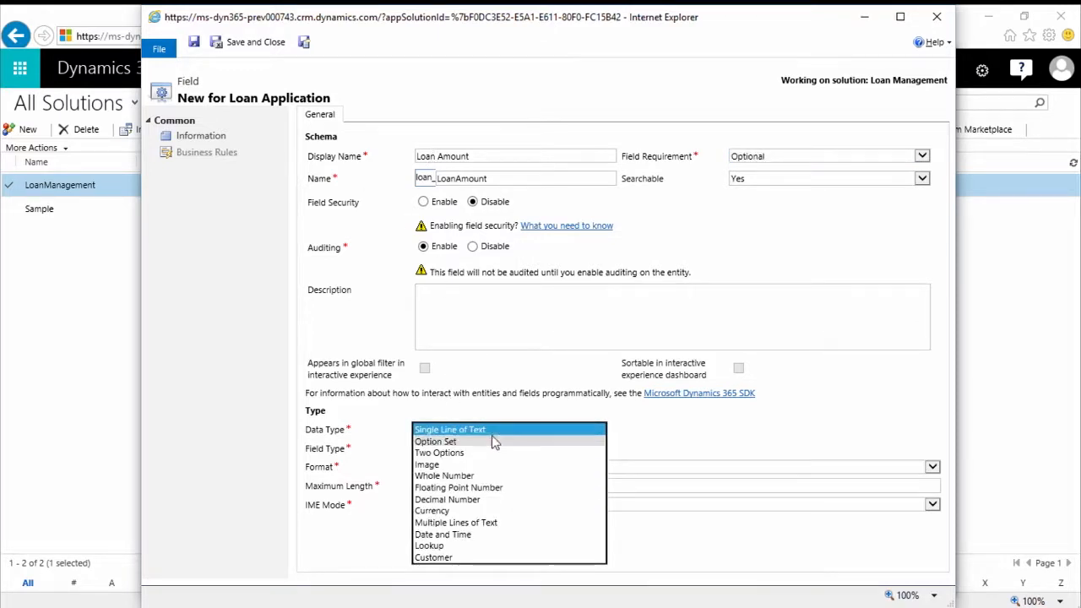
click(444, 511)
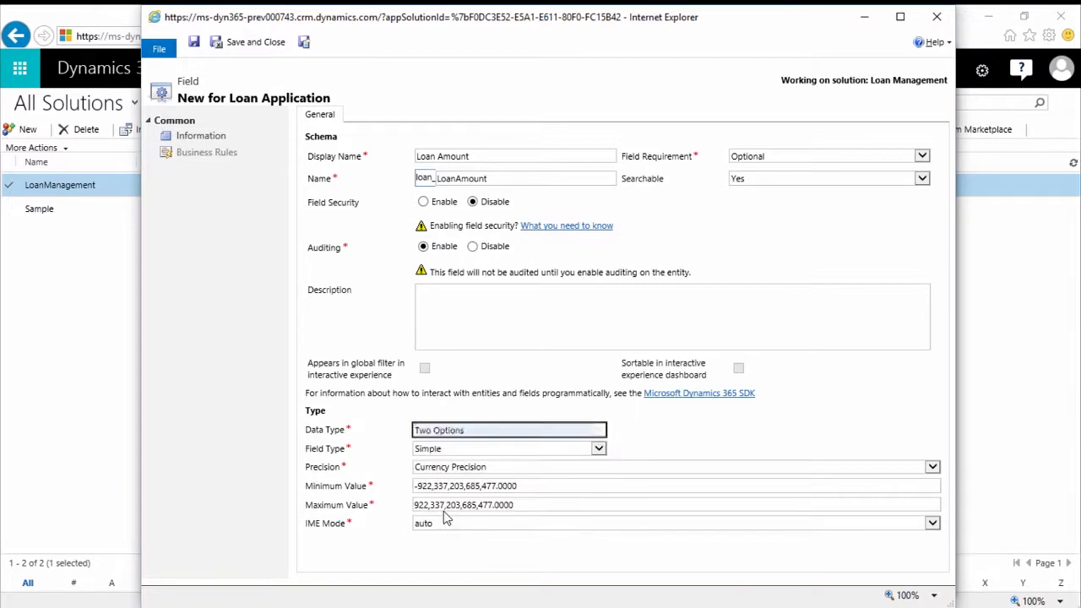
click(515, 472)
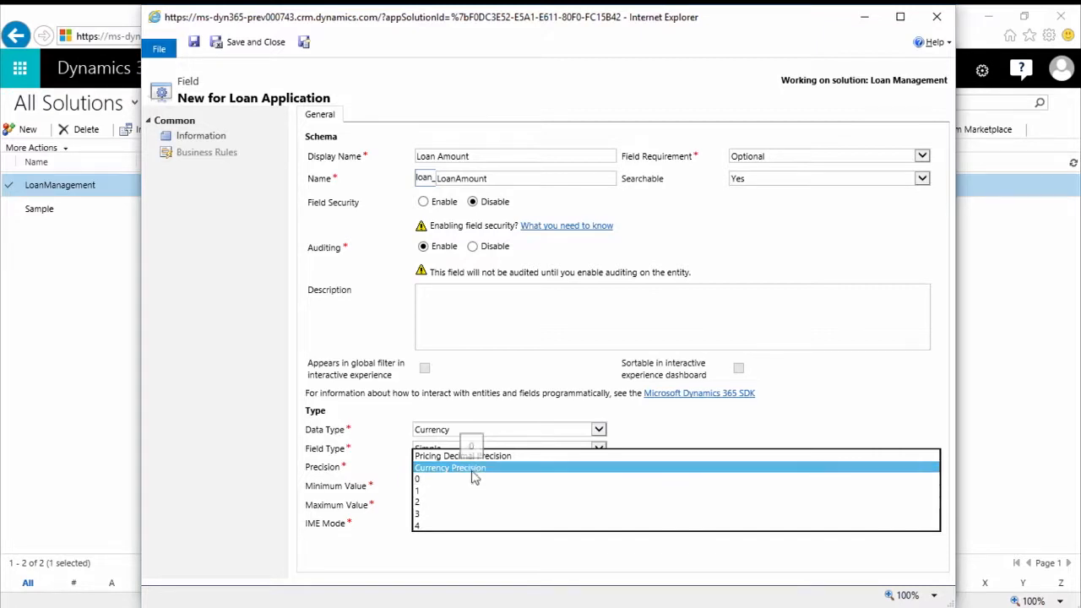
click(444, 503)
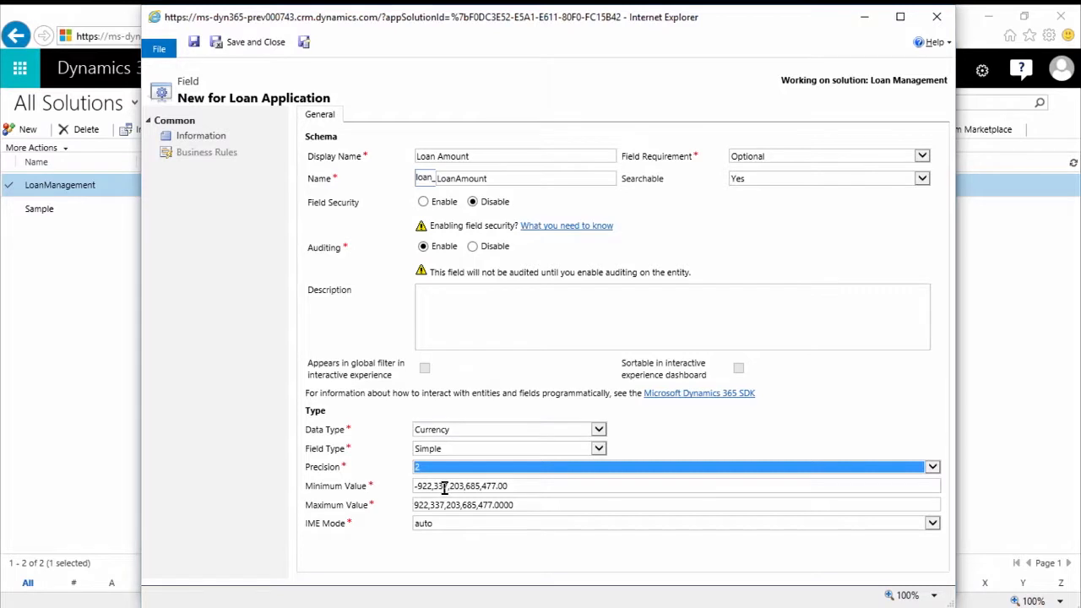
Set the Loan Amount field's minimum value to 0, save it and start another new field
drag(530, 486, 364, 464)
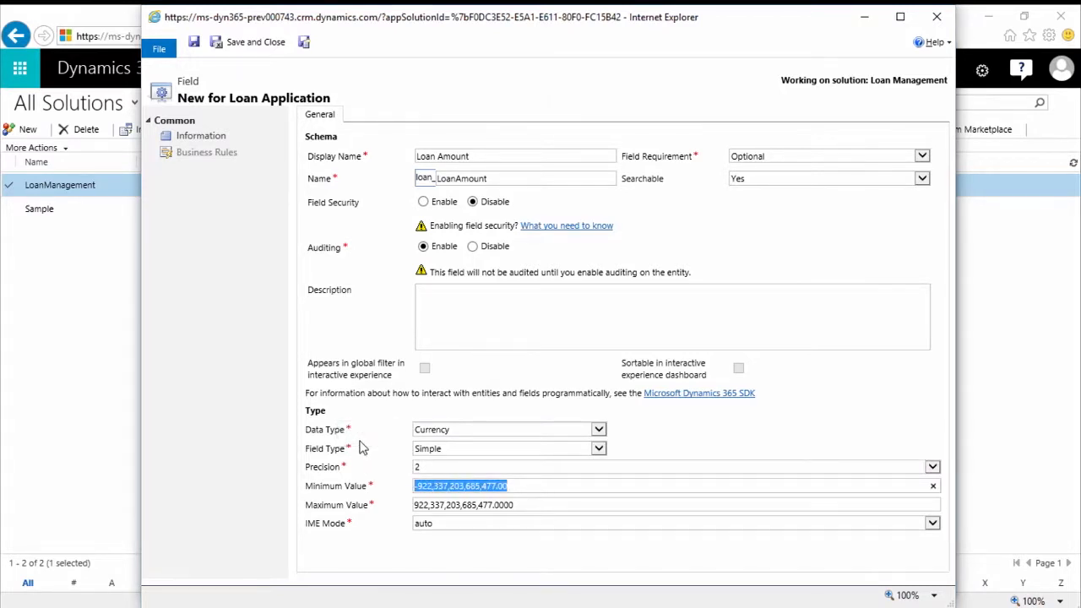
text(0)
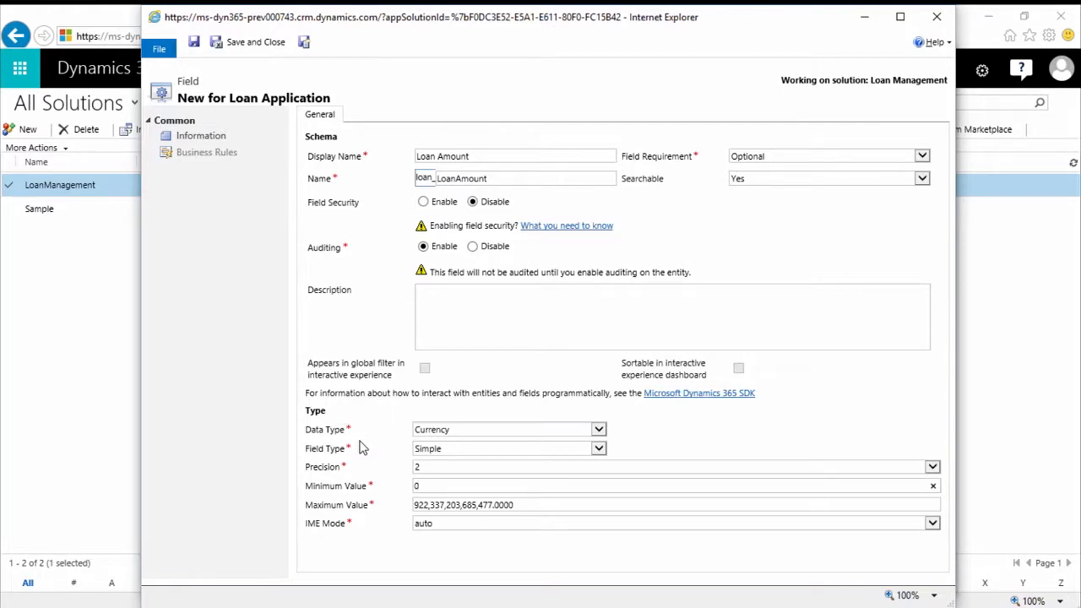
key(Tab)
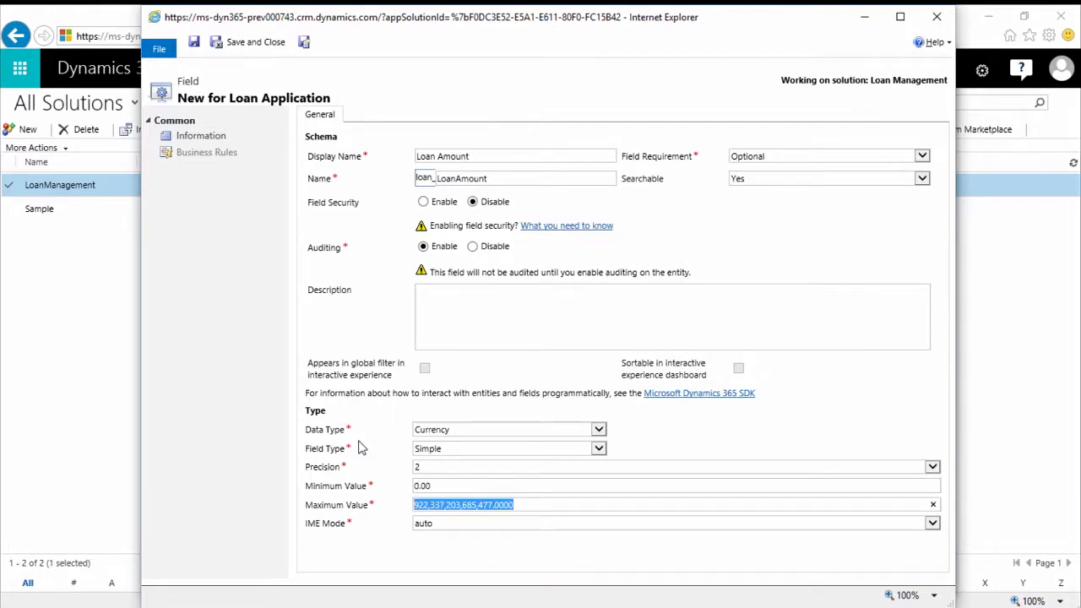
click(308, 47)
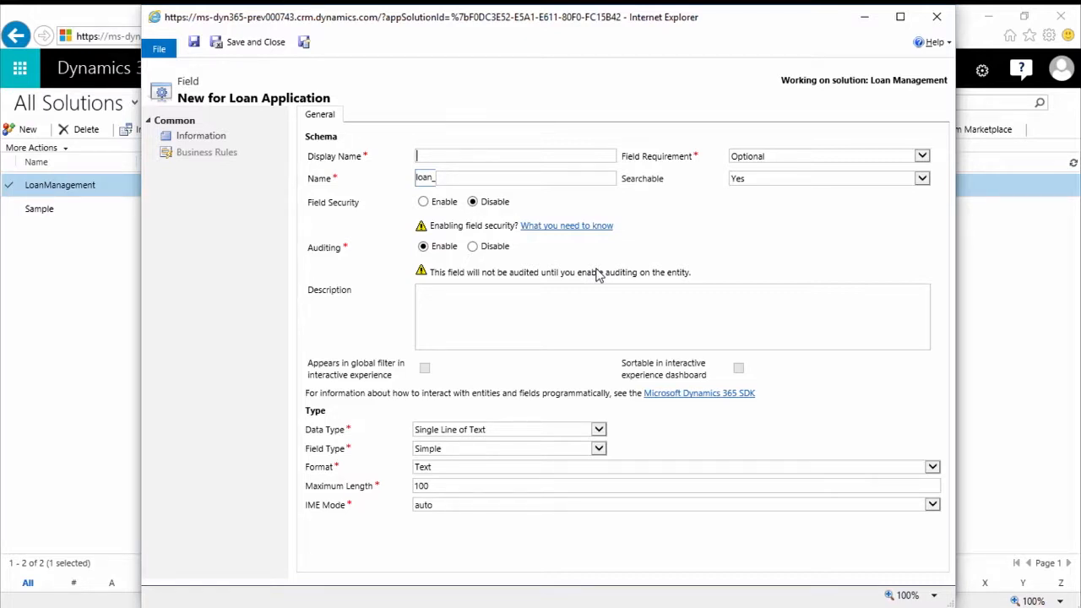
Name the new field Approval Needed with data type Two Options, save it and start another new field
text(Approval Needed)
key(Tab)
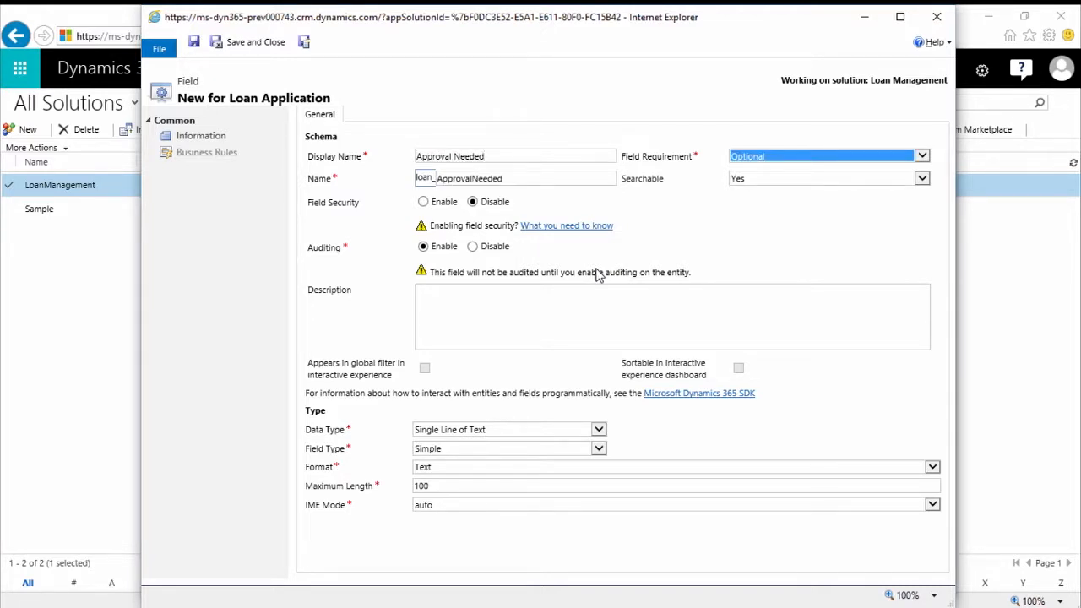
click(600, 434)
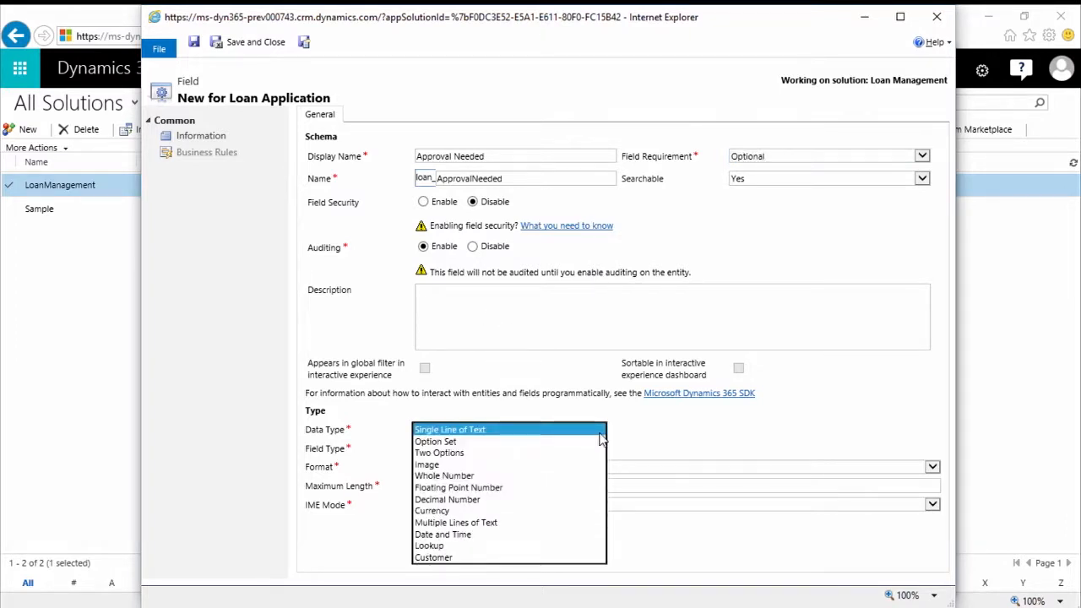
click(455, 454)
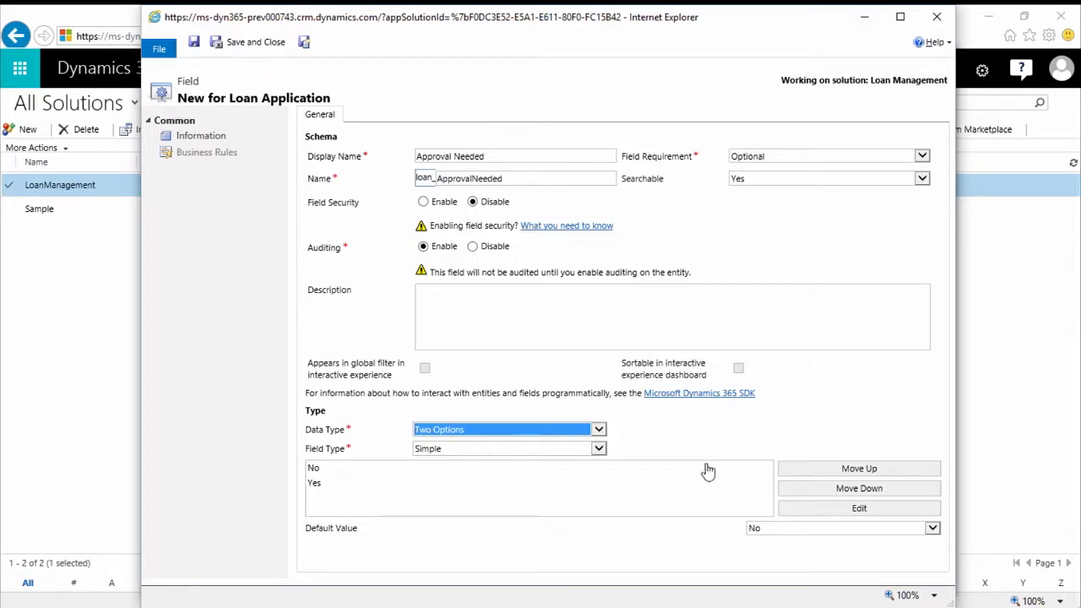
click(304, 46)
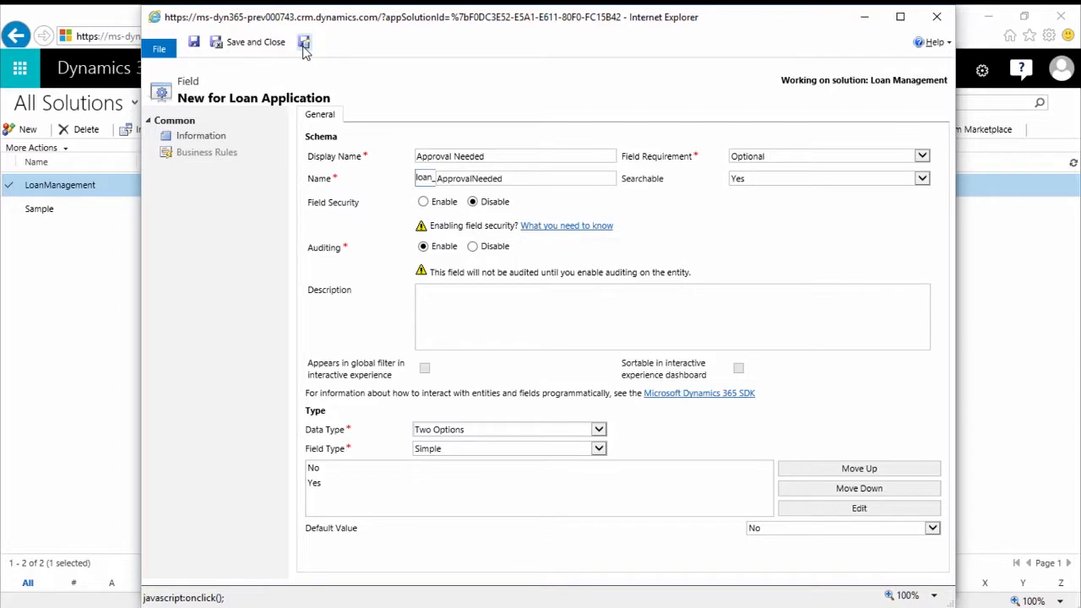
click(303, 46)
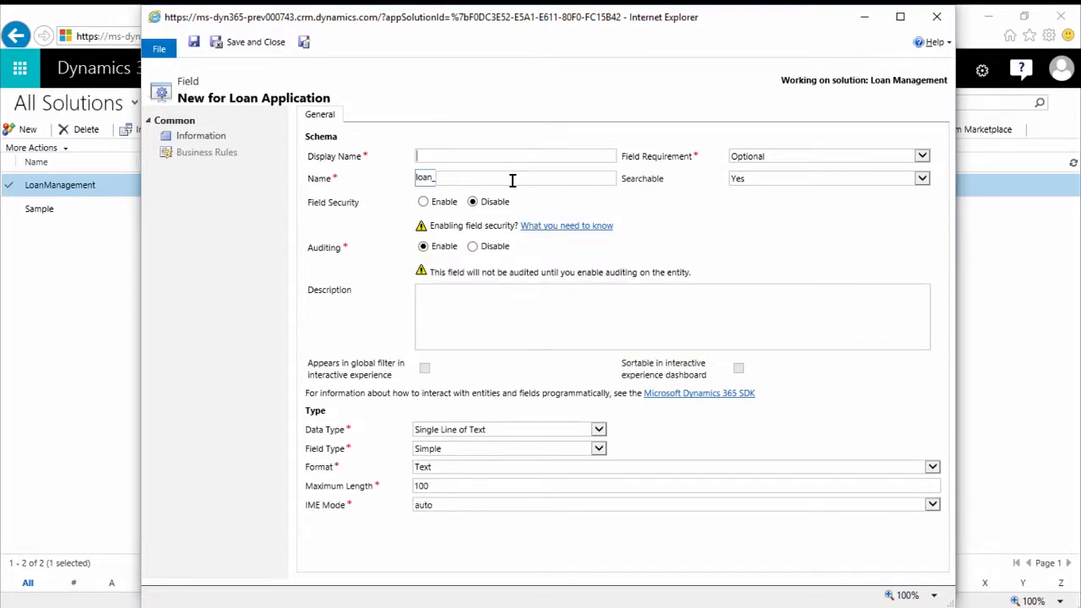
Give the new field the display name Description and the data type Multiple Lines of Text
text(Description)
key(Tab)
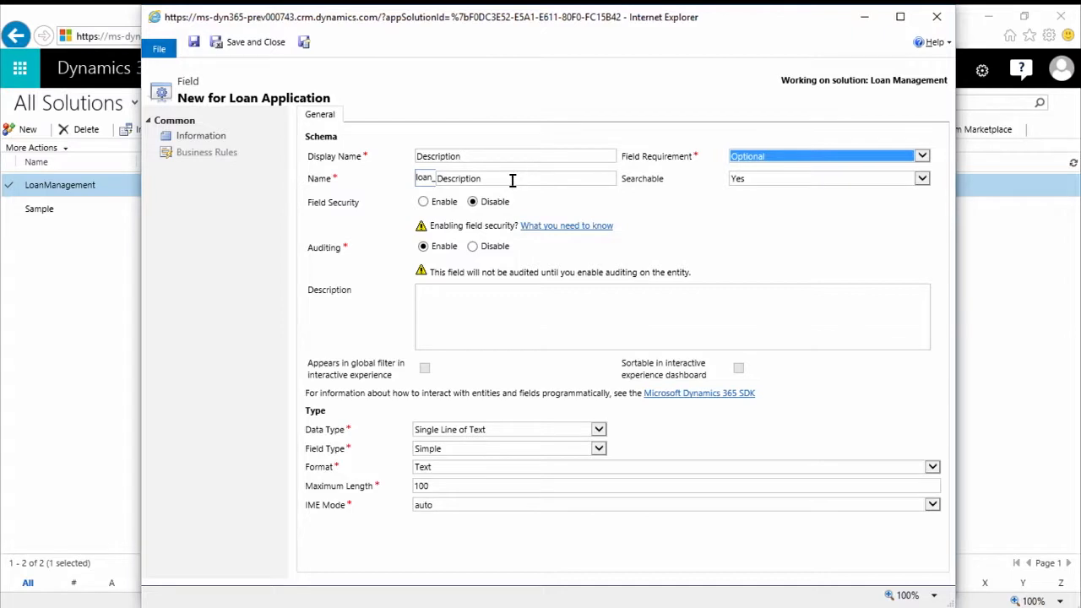
click(512, 432)
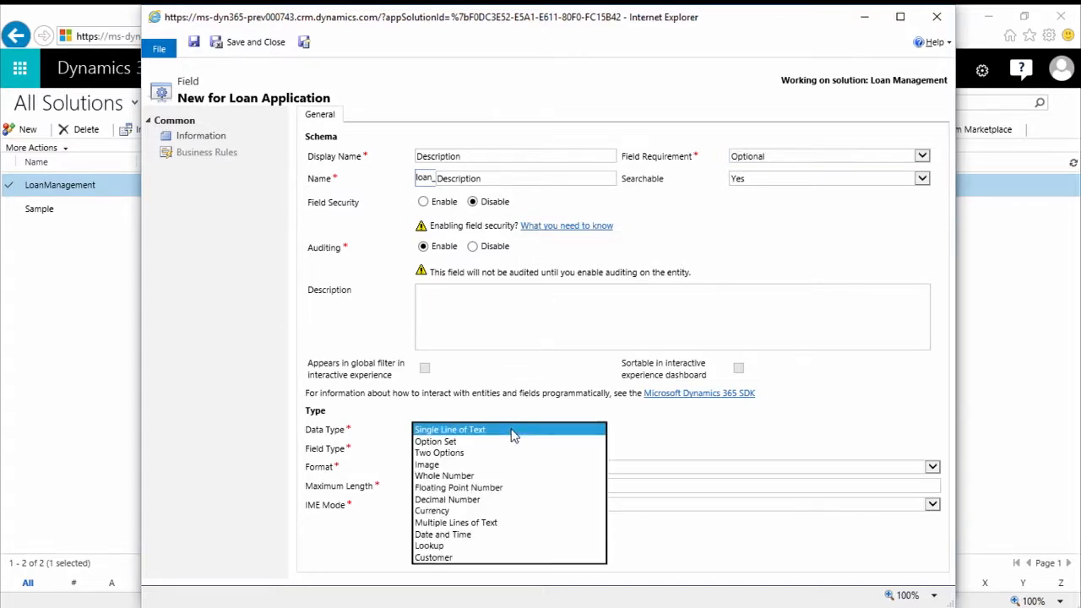
click(498, 524)
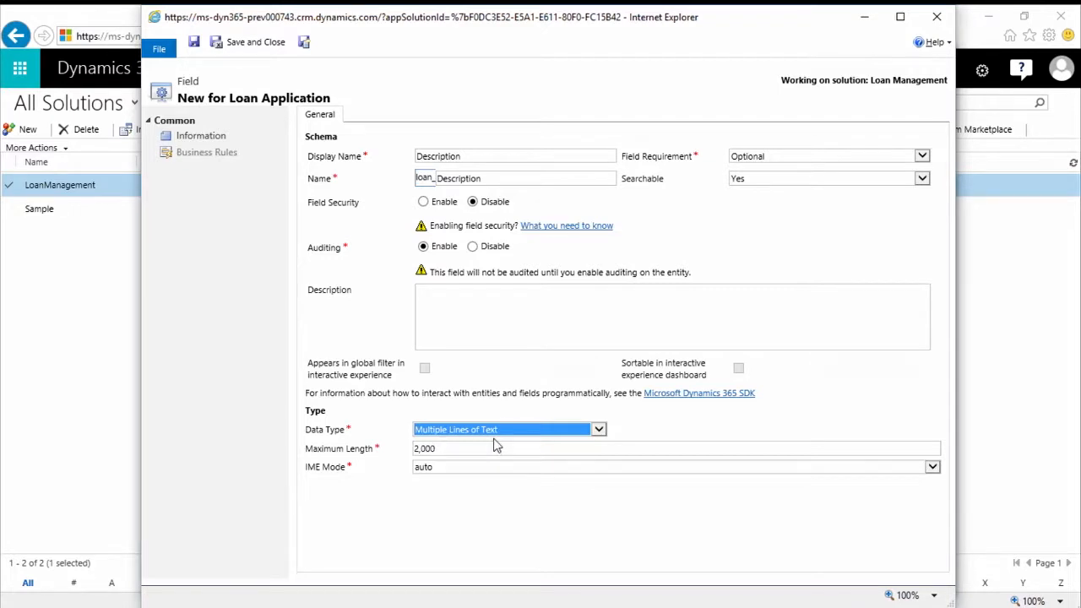
Try the Single Line of Text data type on the Description field and look through its format options
click(598, 430)
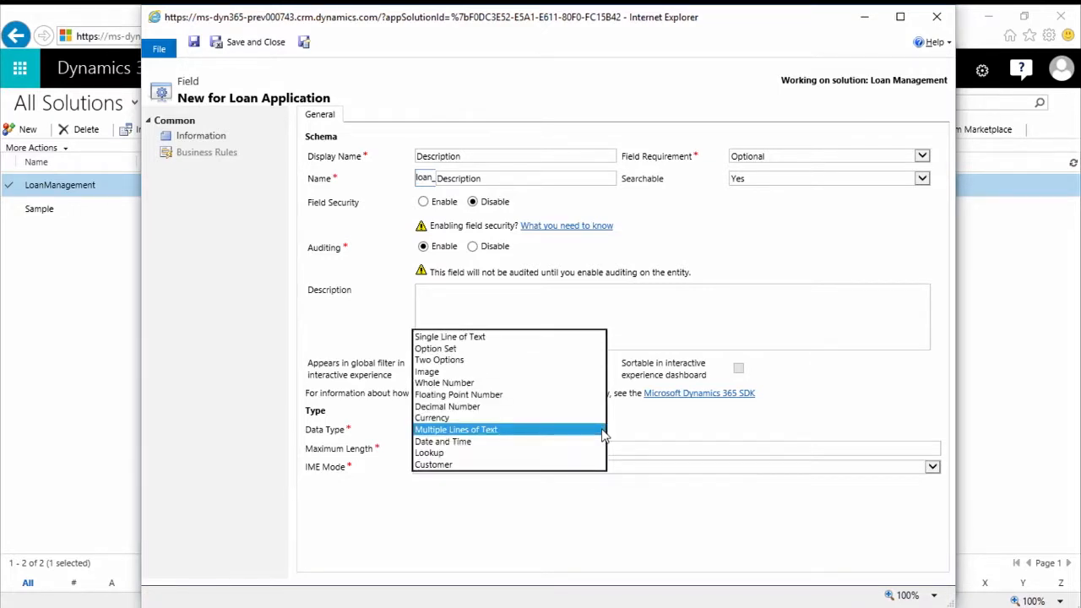
click(515, 337)
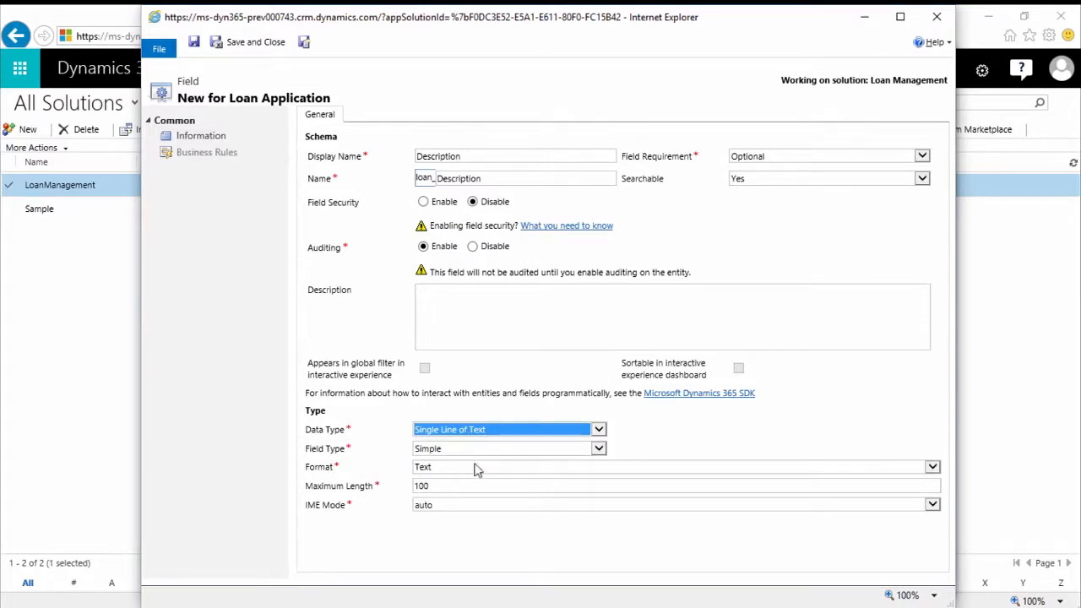
click(440, 469)
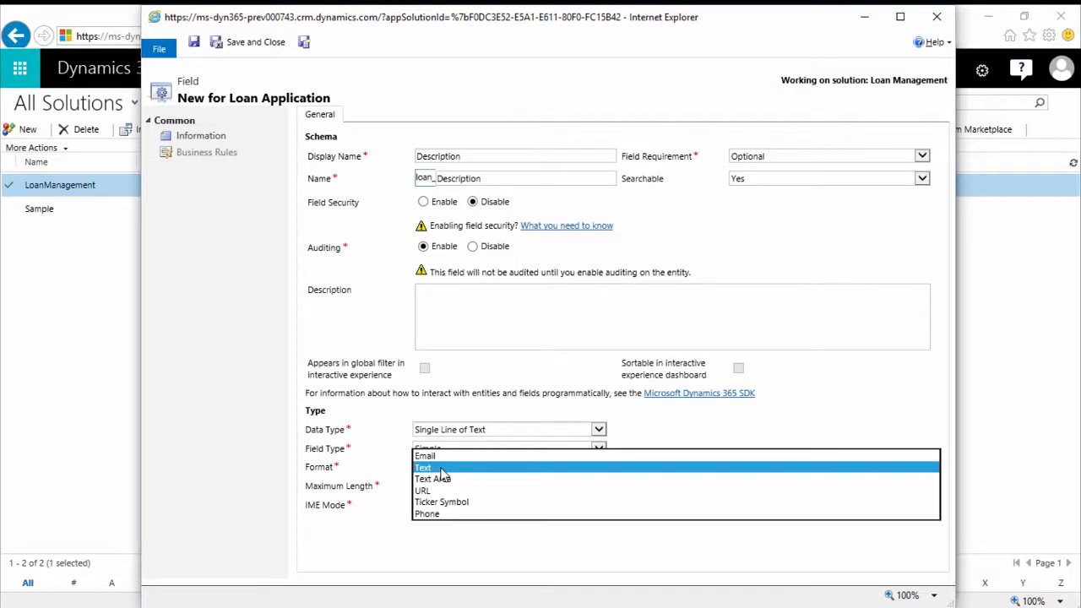
Set the Description field's data type to Multiple Lines of Text, save it and start another new field
click(481, 431)
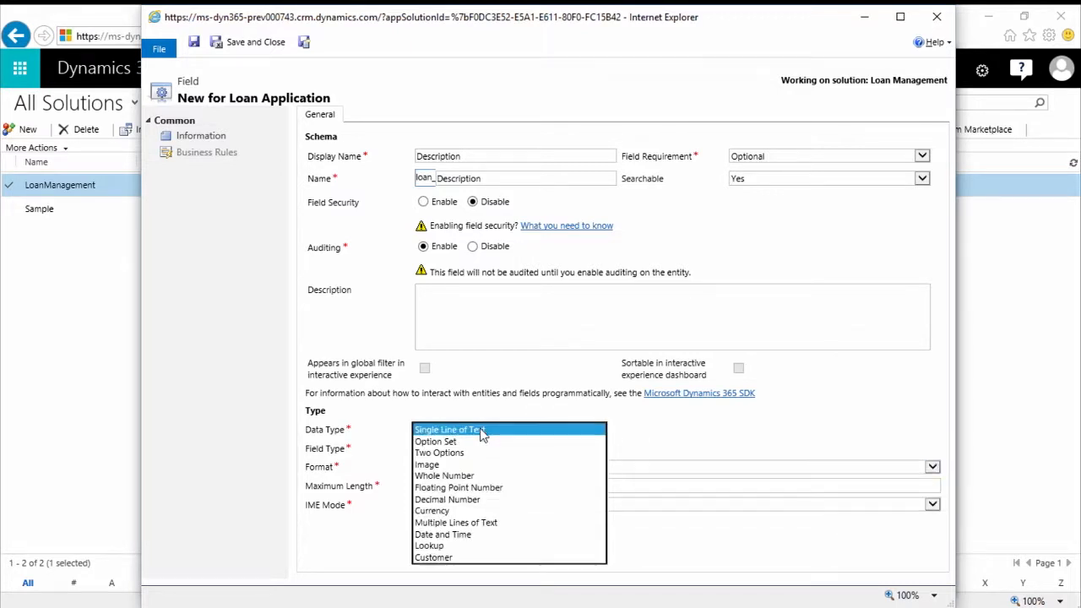
click(485, 524)
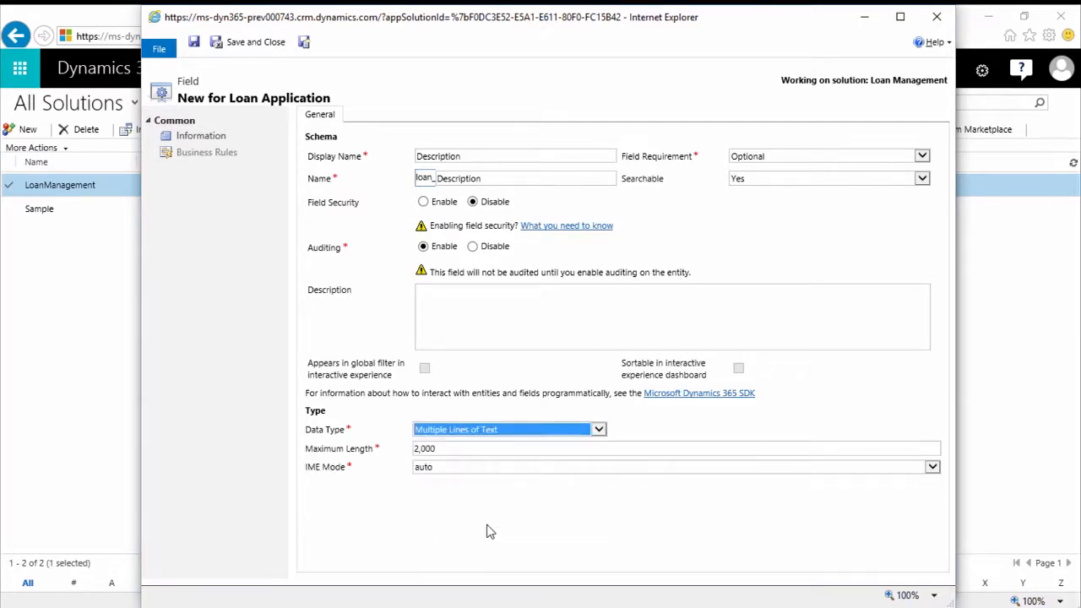
click(306, 48)
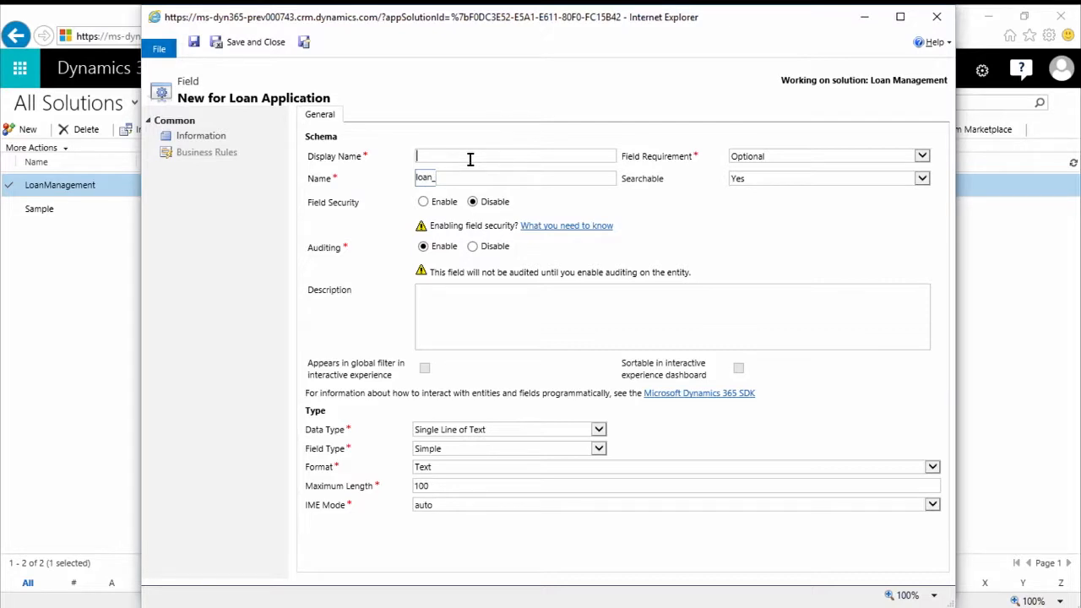
Name the new field Applicant Phone as Single Line of Text with the Phone format, save it and start another new field
text(Applicant Phone)
key(Tab)
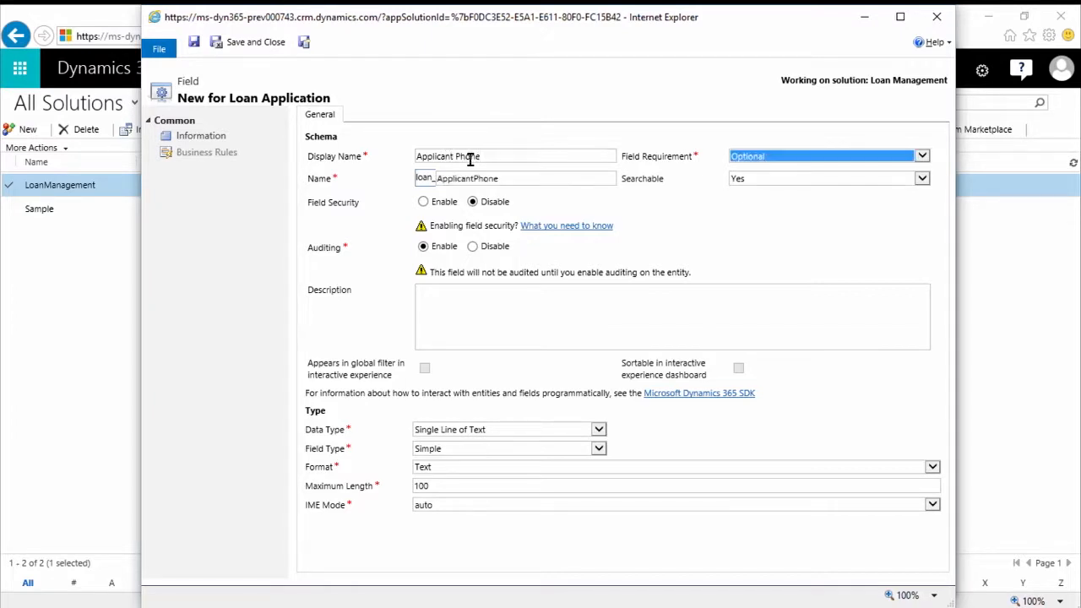
click(503, 434)
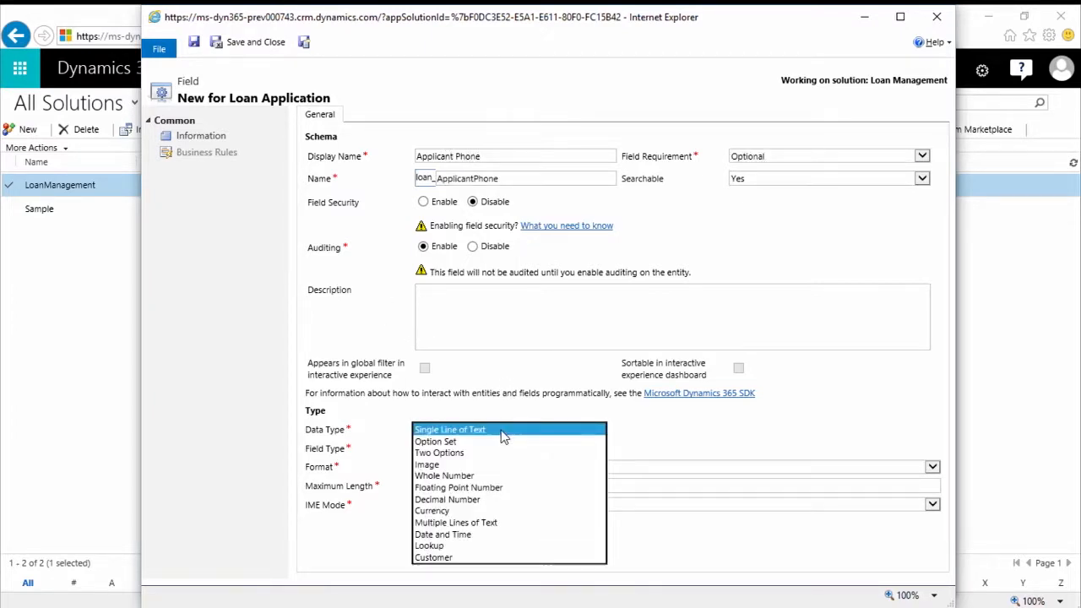
click(439, 432)
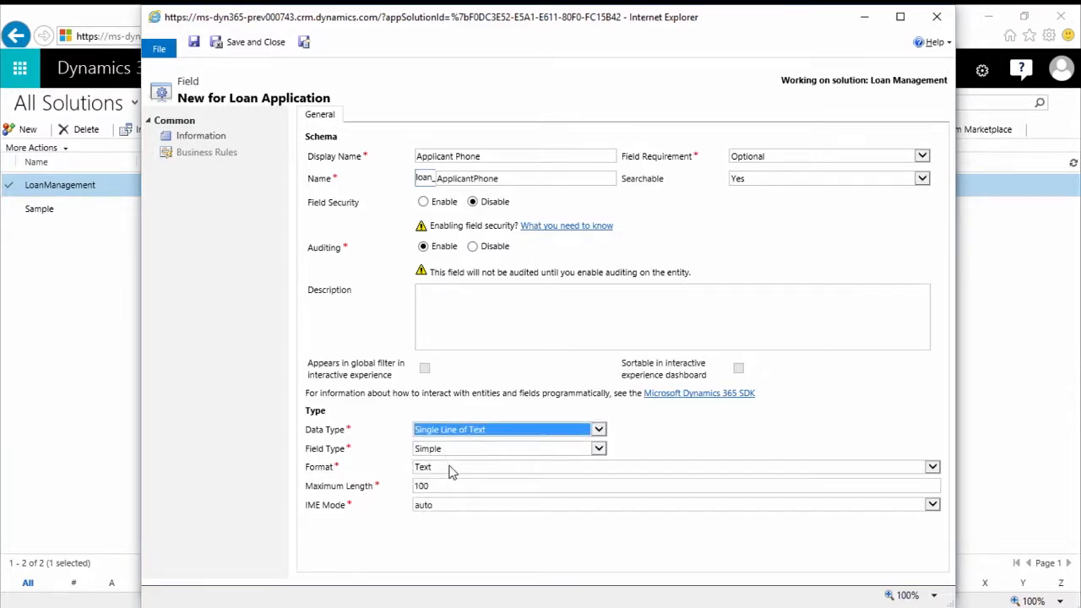
click(450, 472)
click(445, 514)
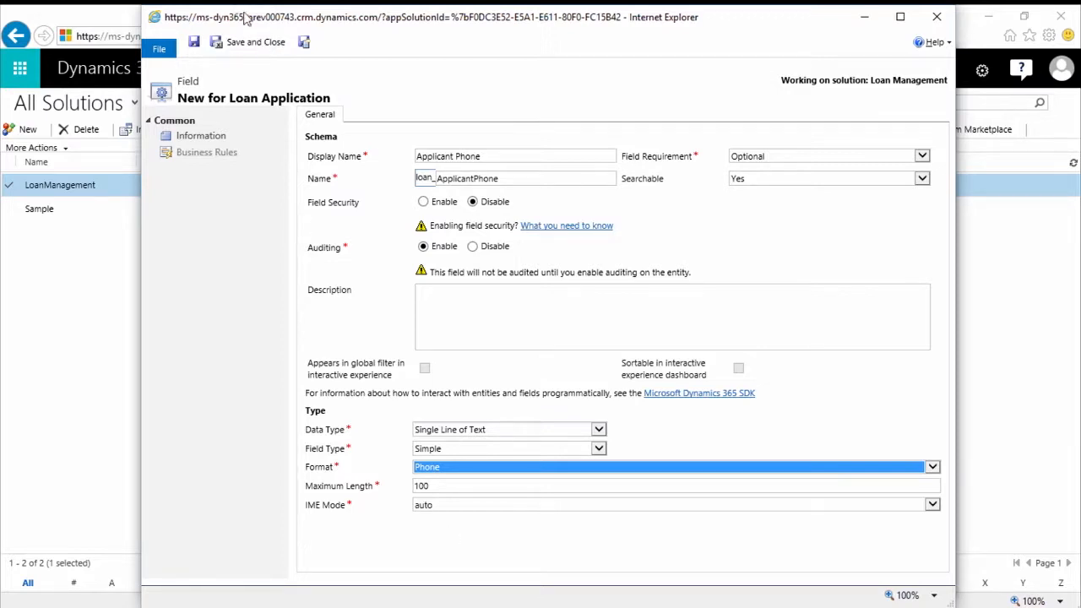
click(306, 44)
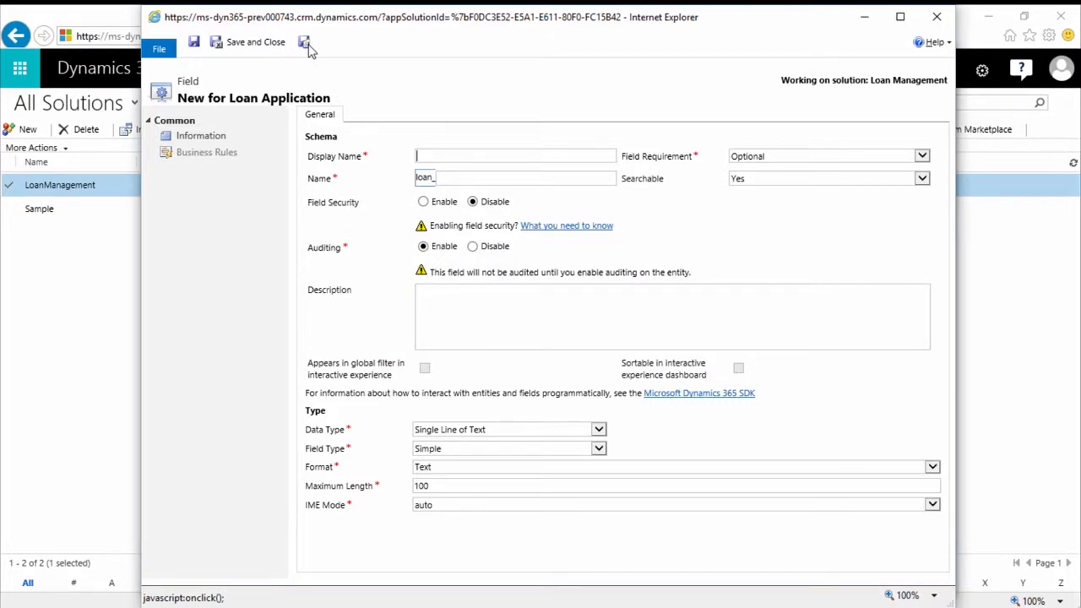
Name the new field Applicant with data type Customer, then save it and close the field form
text(Applicant)
key(Tab)
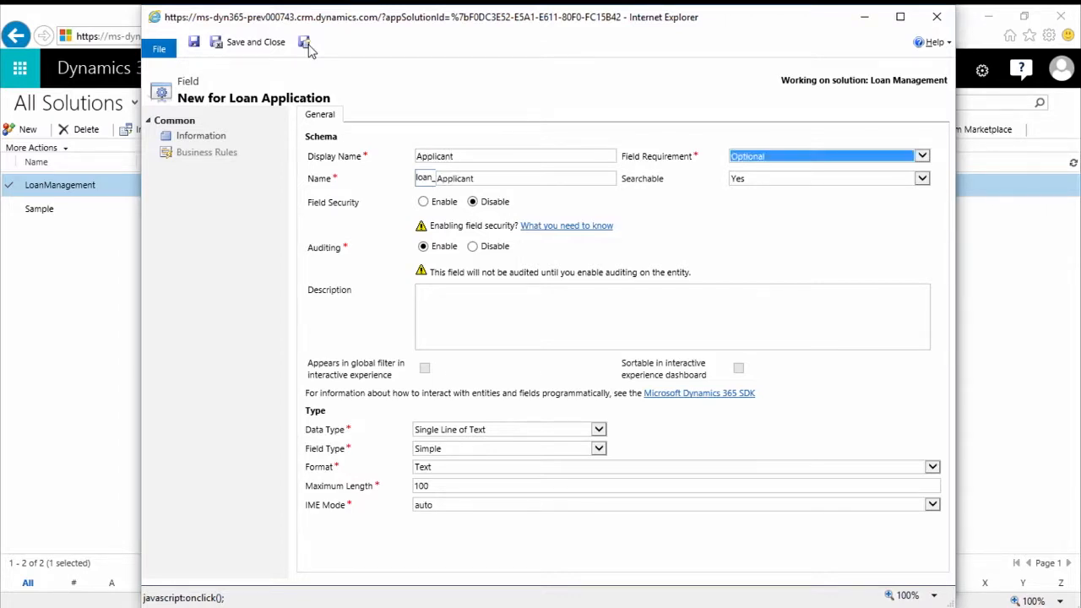
click(484, 430)
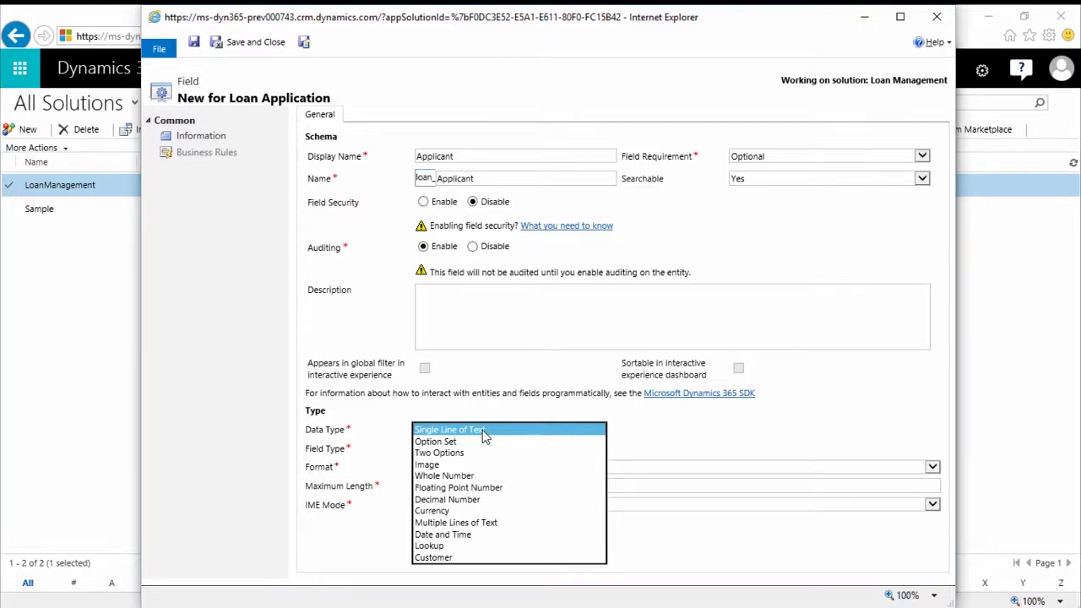
click(456, 559)
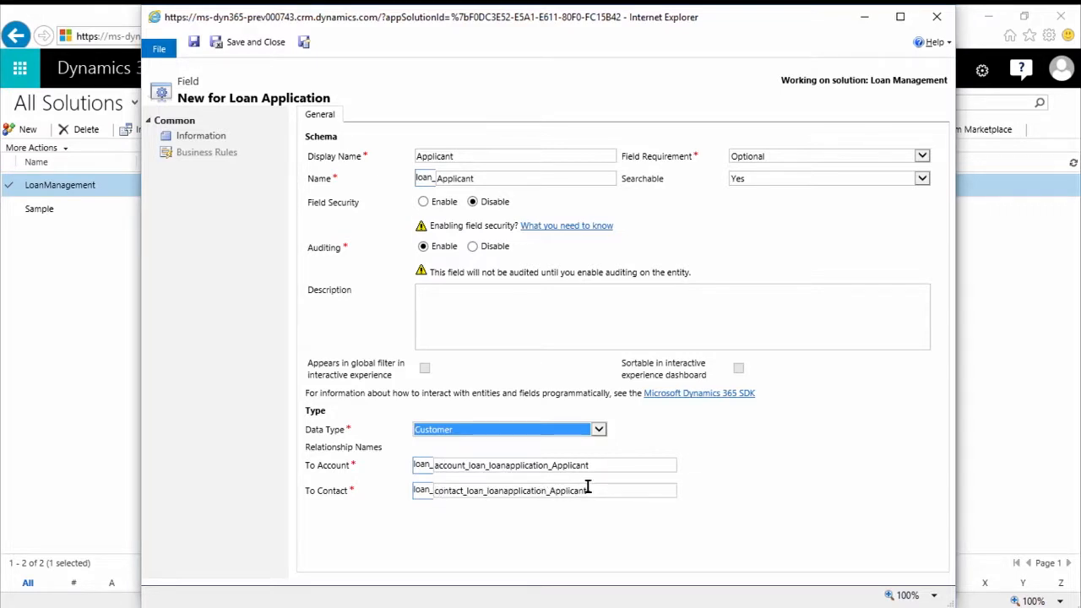
click(270, 48)
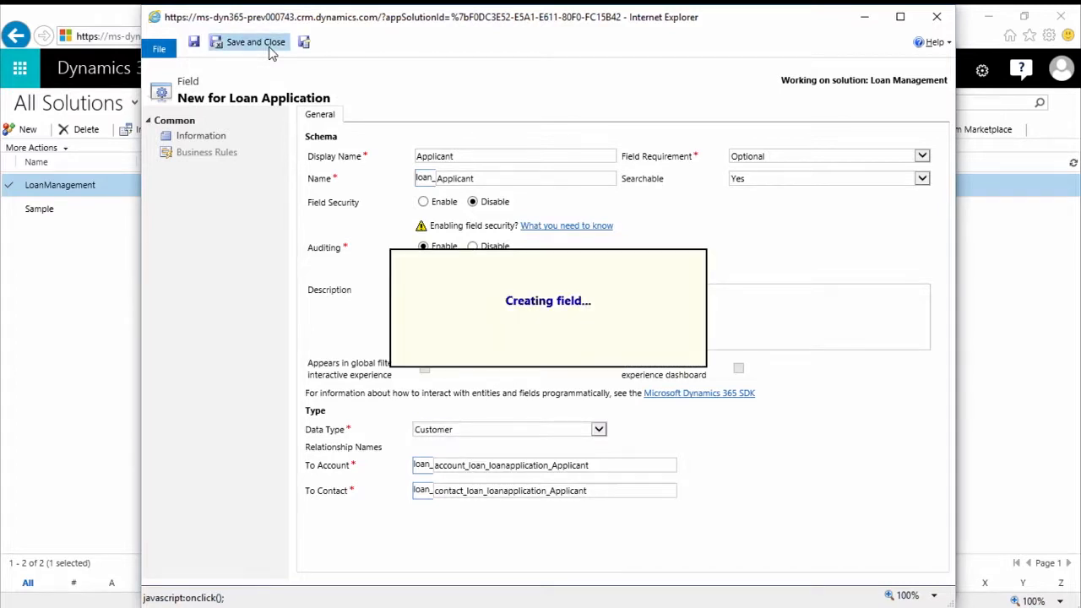